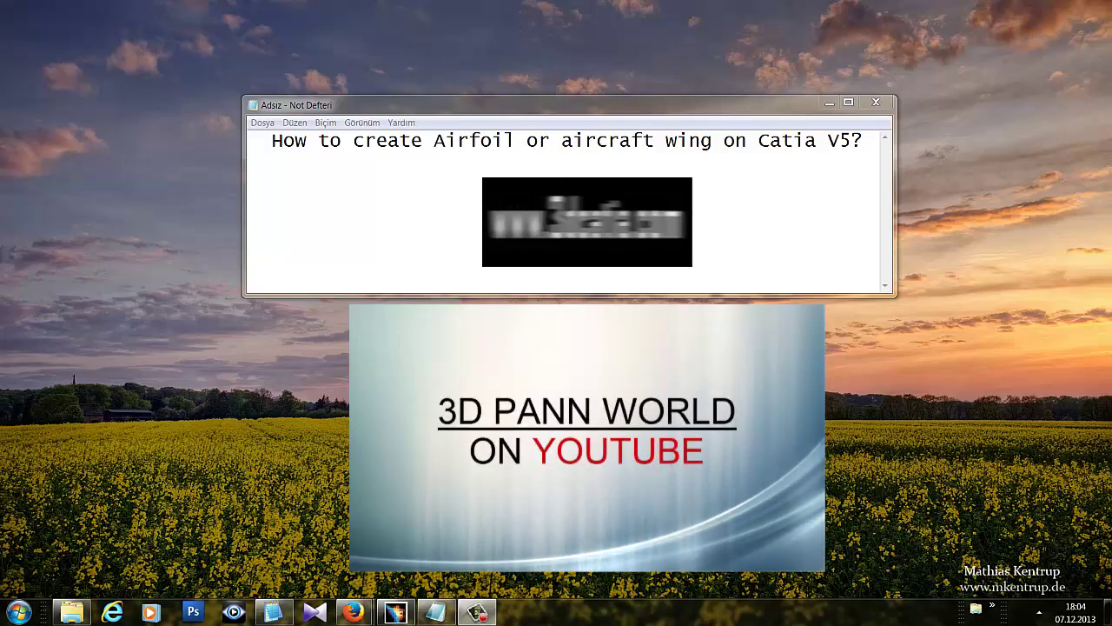
# Highlight the airfoil tutorial title in Notepad, then switch to the CATIA V5 wing assembly
pyautogui.moveTo(272, 141); pyautogui.dragTo(869, 142)
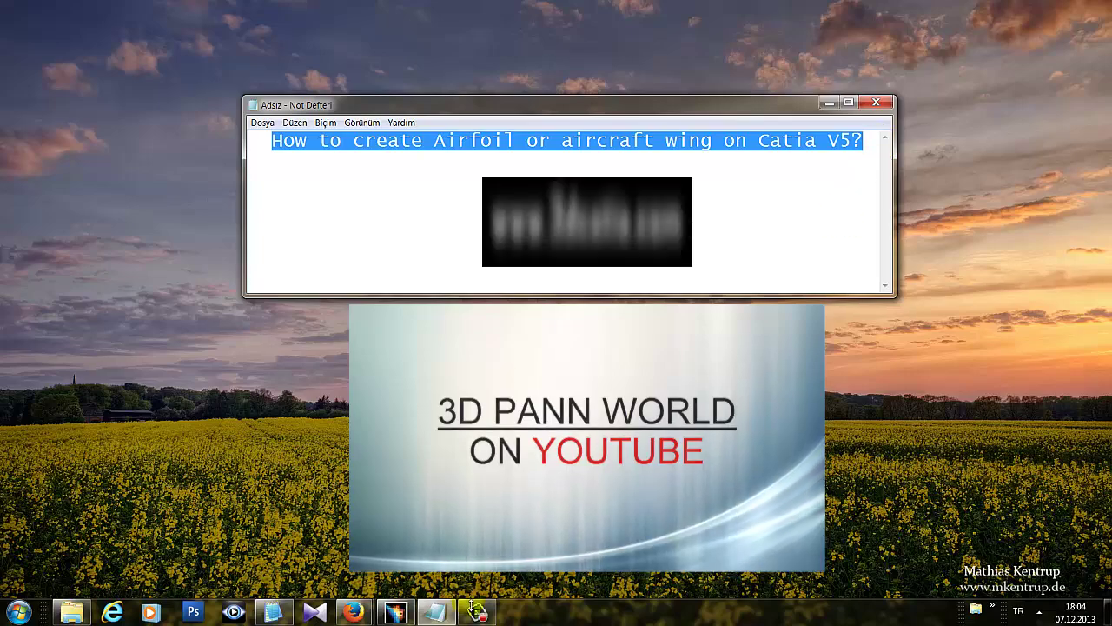
pyautogui.click(395, 613)
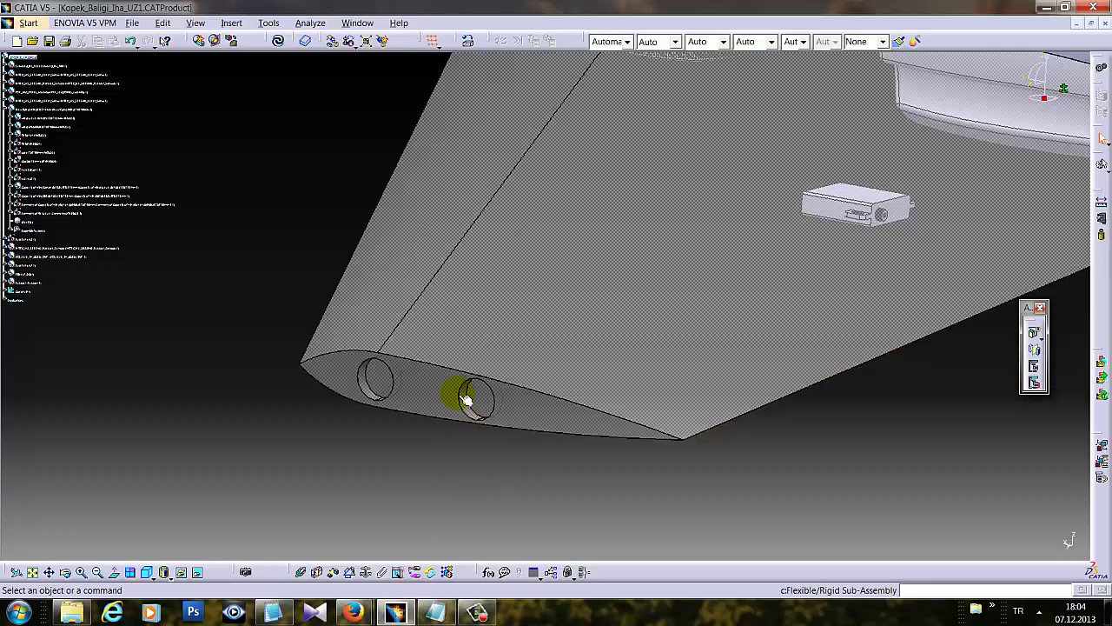
# Orbit the Kopek_Baligi_Iha_UZ1 aircraft model and select several of its faces
pyautogui.click(452, 422)
pyautogui.moveTo(452, 432)
pyautogui.mouseDown(button='middle')
pyautogui.moveTo(512, 441)
pyautogui.moveTo(409, 447)
pyautogui.moveTo(638, 226)
pyautogui.moveTo(616, 198)
pyautogui.moveTo(600, 261)
pyautogui.moveTo(496, 318)
pyautogui.moveTo(443, 313)
pyautogui.moveTo(440, 345)
pyautogui.moveTo(385, 161)
pyautogui.moveTo(434, 340)
pyautogui.moveTo(565, 454)
pyautogui.moveTo(559, 186)
pyautogui.moveTo(543, 179)
pyautogui.mouseUp(button='middle')
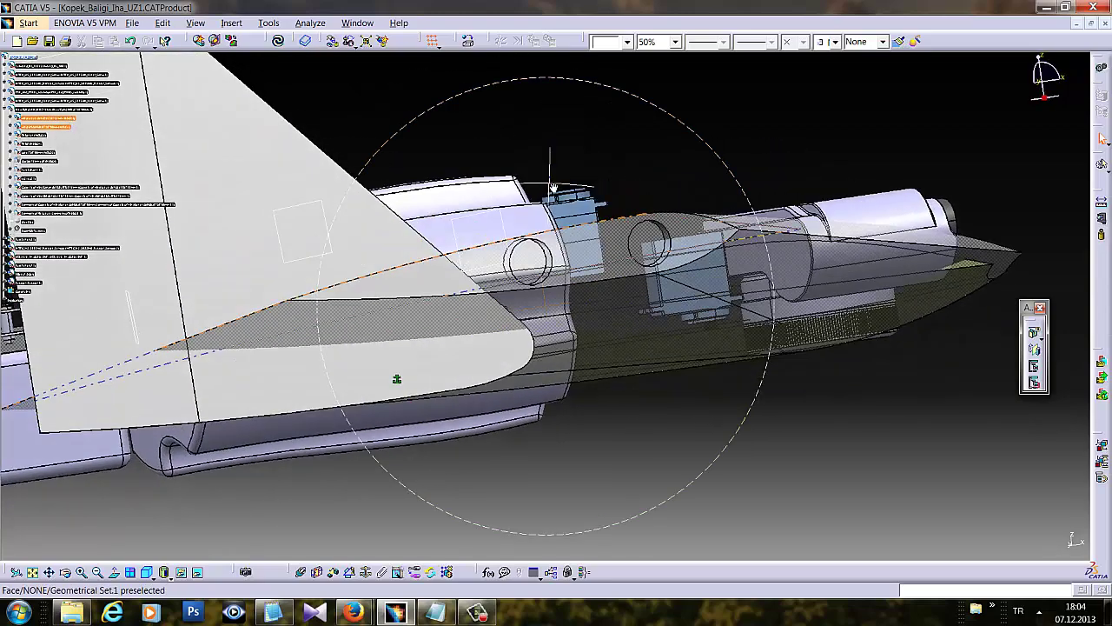
pyautogui.click(815, 243)
pyautogui.click(322, 315)
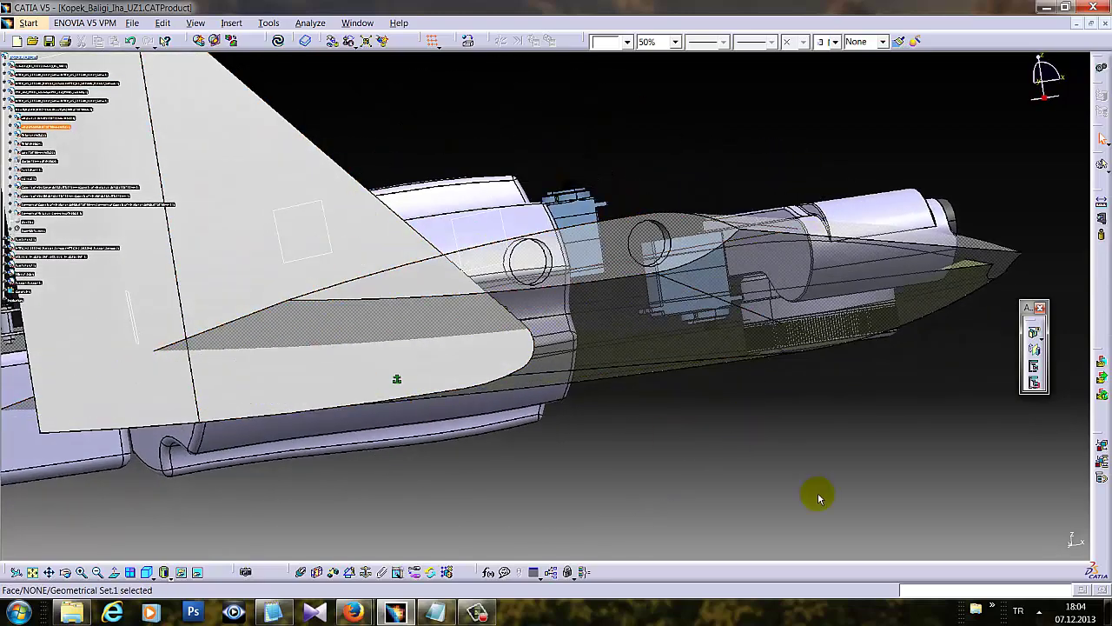
pyautogui.moveTo(218, 185); pyautogui.dragTo(810, 379)
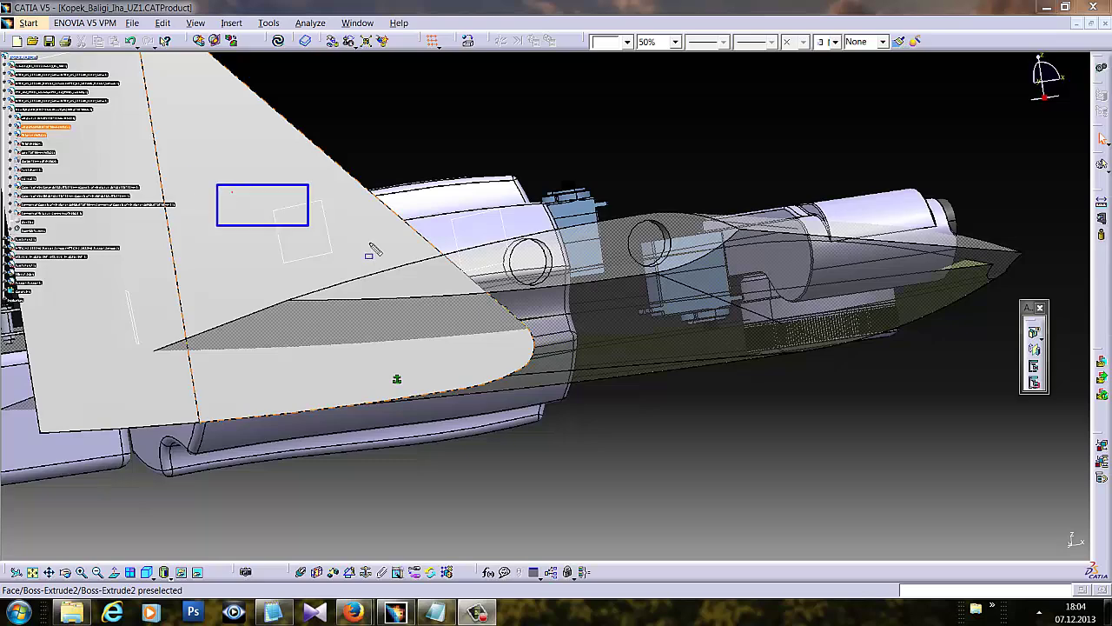
pyautogui.click(830, 464)
# Close the assembly without saving (Hayır) and minimize CATIA
pyautogui.click(1103, 23)
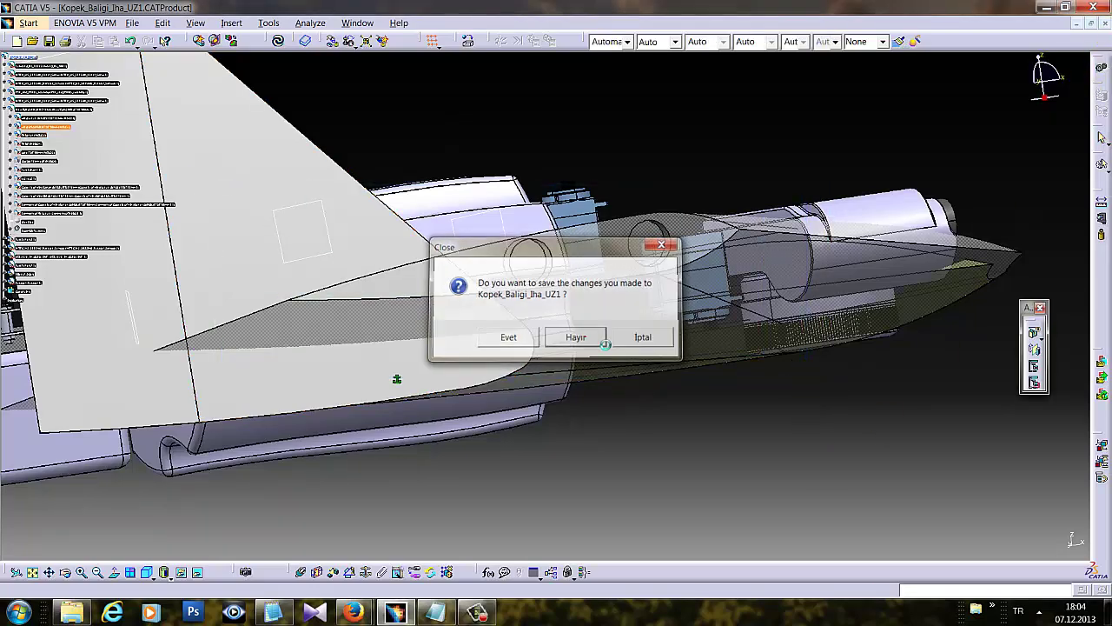
pyautogui.click(574, 333)
pyautogui.click(1045, 8)
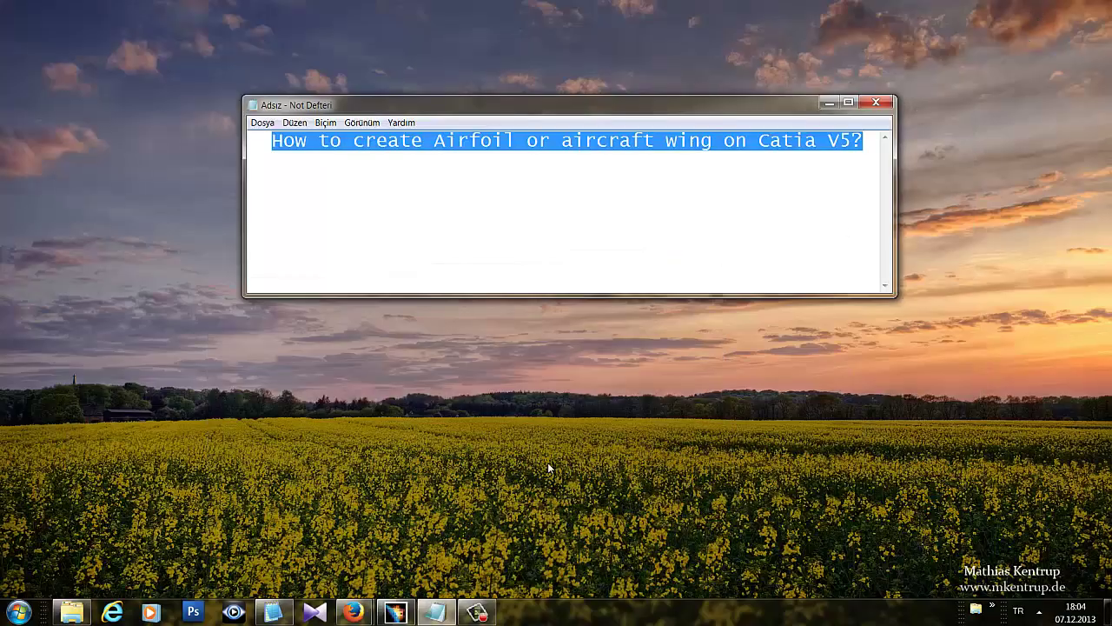
# Minimize Notepad and bring up the Notepad2 tutorial step list
pyautogui.click(457, 606)
pyautogui.click(273, 611)
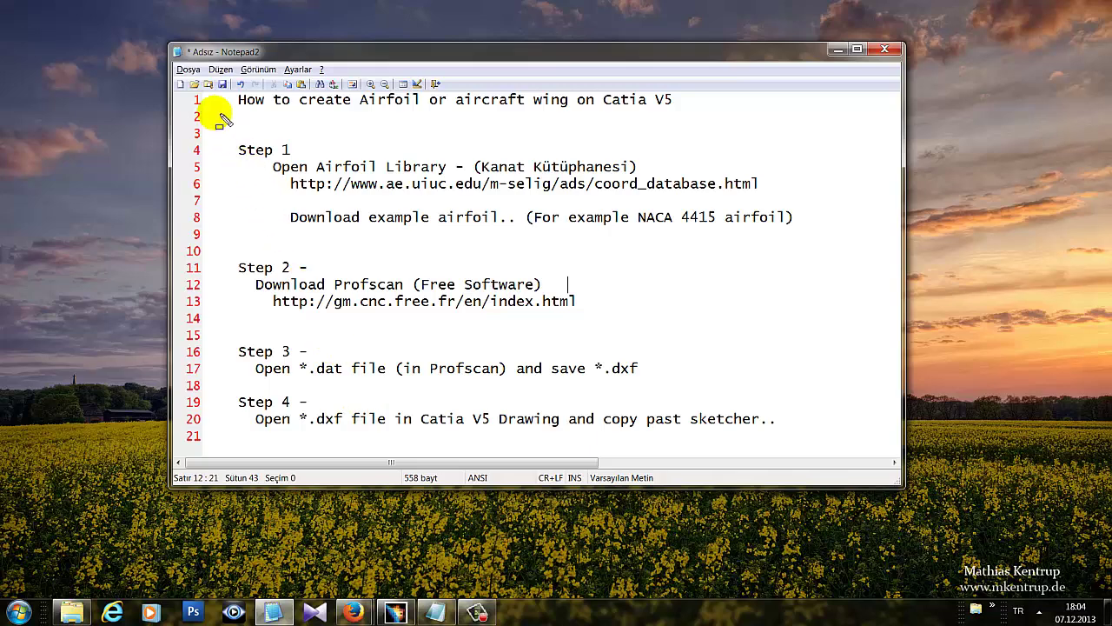
pyautogui.moveTo(426, 119); pyautogui.dragTo(817, 233)
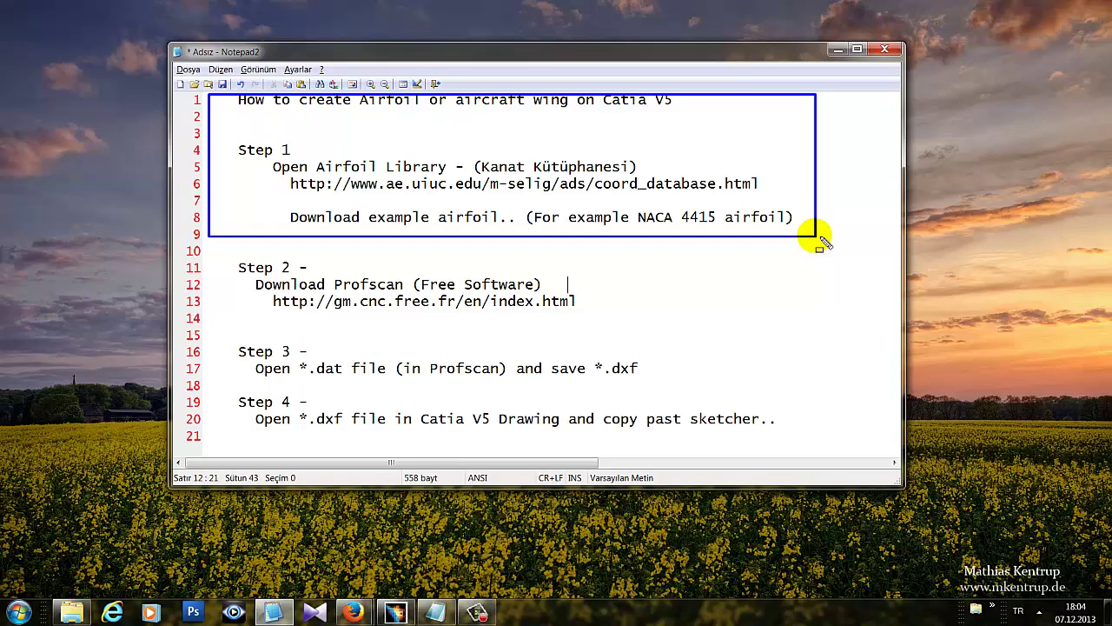
pyautogui.press('Escape')
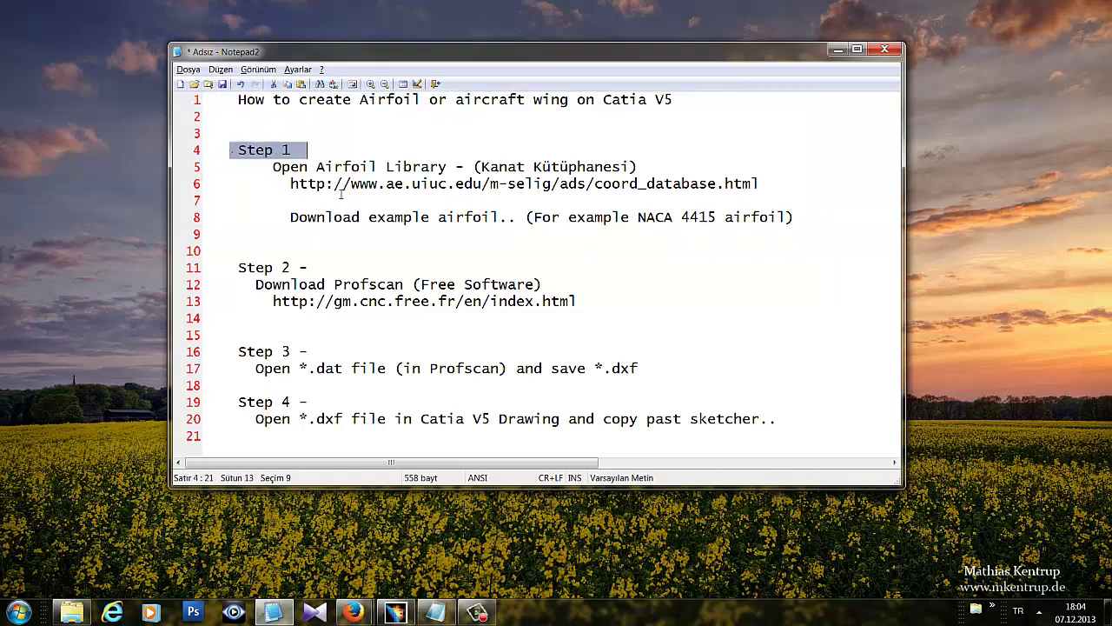
# Copy the UIUC coord_database.html web address from line 6 with Kopyala
pyautogui.click(290, 184)
pyautogui.moveTo(426, 188); pyautogui.dragTo(759, 184)
pyautogui.rightClick(726, 188)
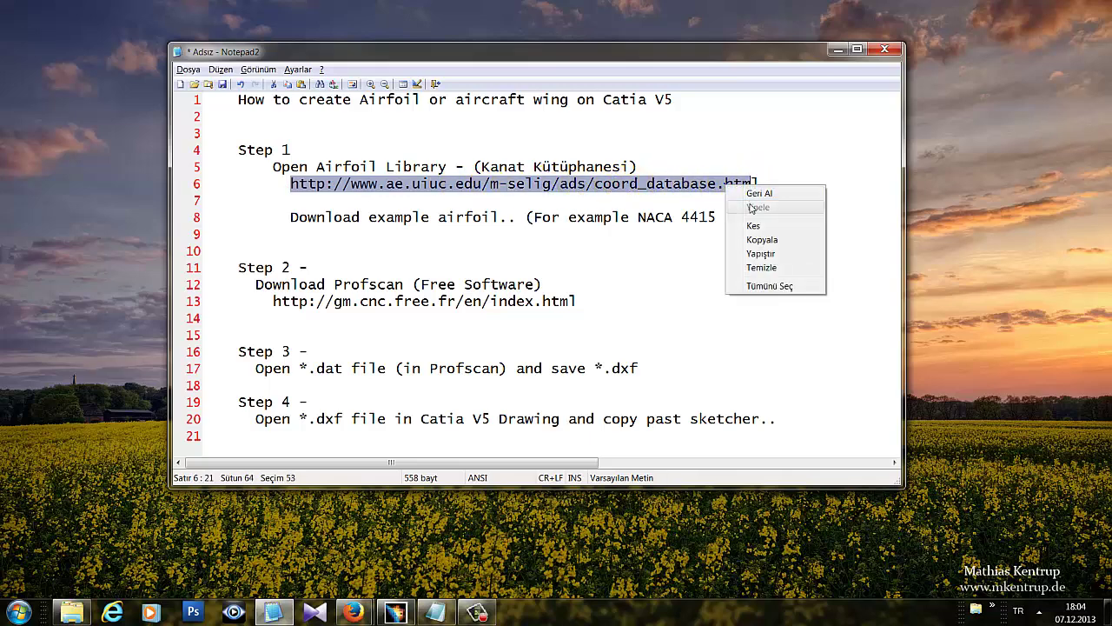
pyautogui.click(755, 240)
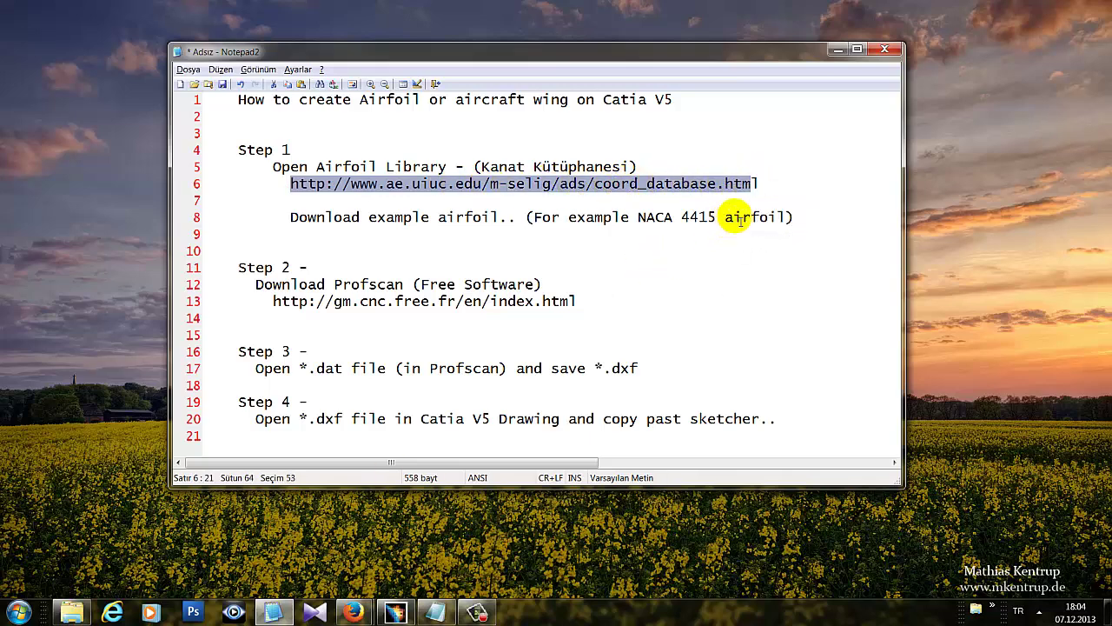
pyautogui.moveTo(758, 184); pyautogui.dragTo(308, 184)
pyautogui.rightClick(313, 184)
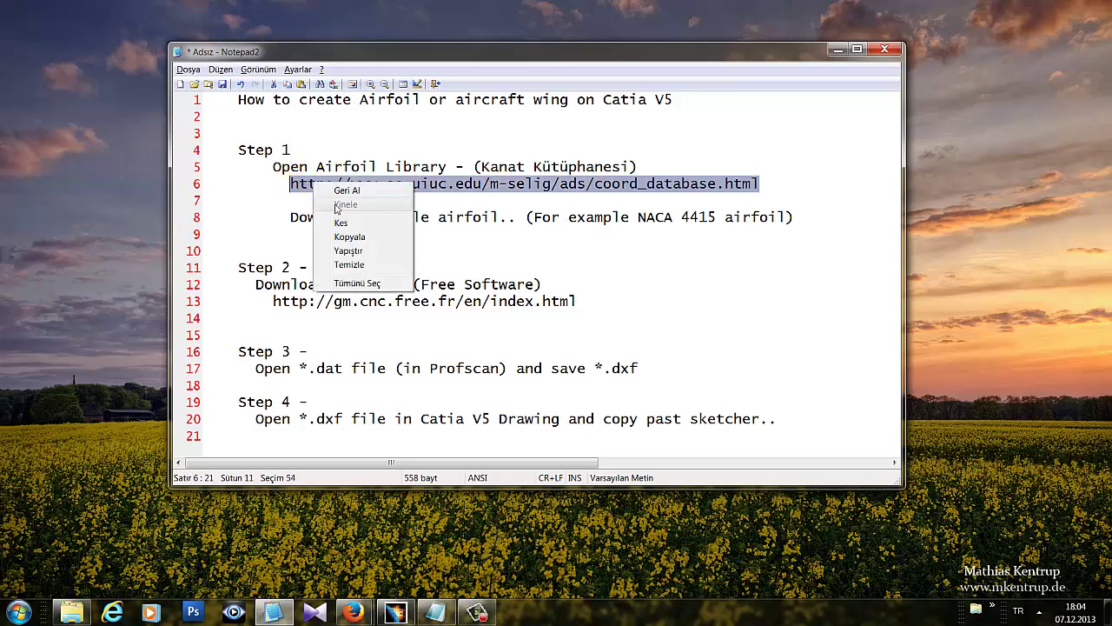
pyautogui.click(347, 238)
pyautogui.moveTo(352, 612)
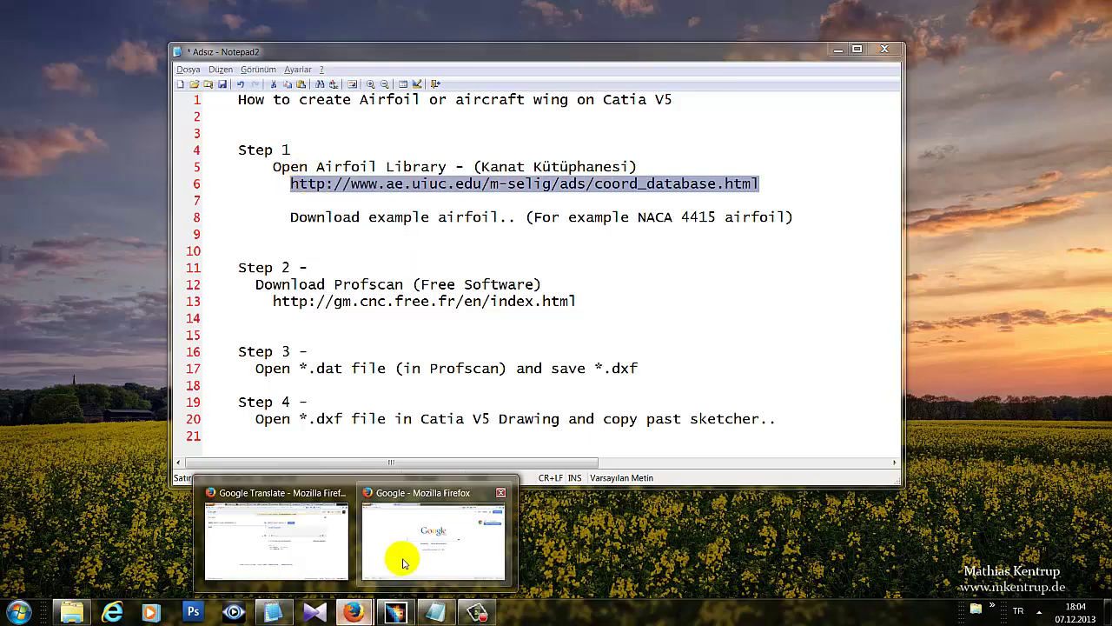
# Load the pasted UIUC airfoil database URL in Firefox and jump to the N airfoils
pyautogui.click(397, 547)
pyautogui.click(211, 33)
pyautogui.hotkey('ctrl', 'v')
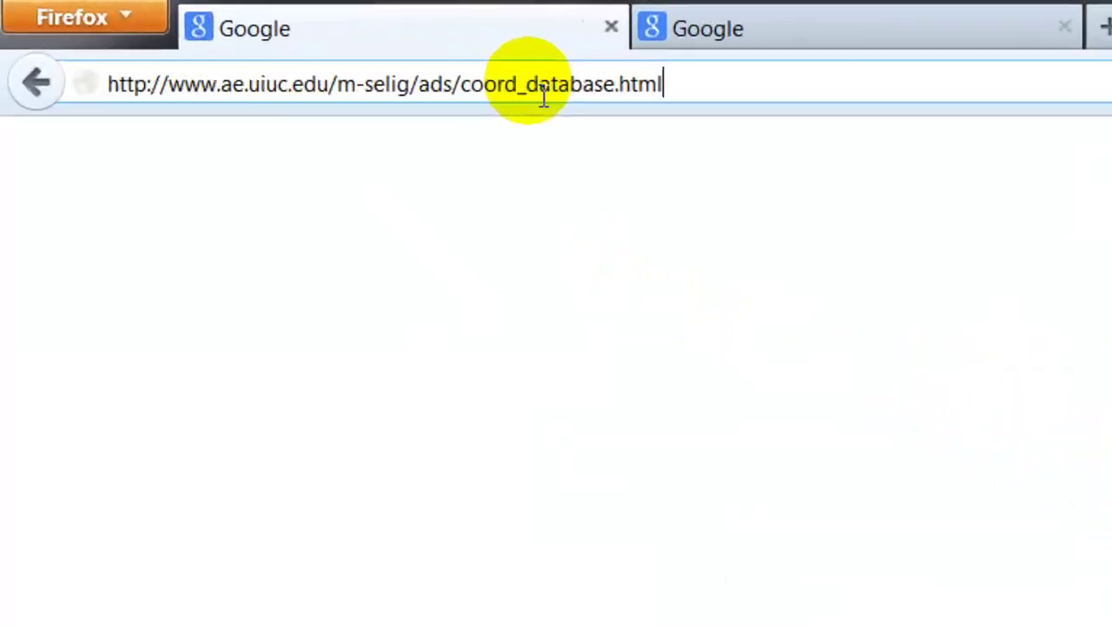
pyautogui.press('Return')
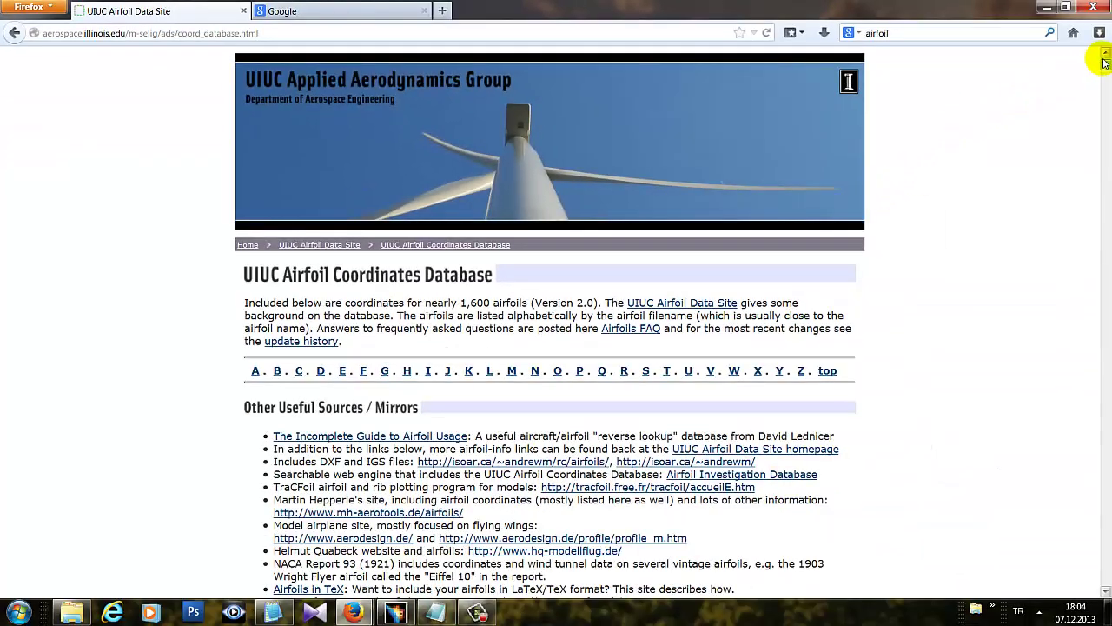
pyautogui.moveTo(1104, 59)
pyautogui.mouseDown()
pyautogui.moveTo(1095, 461)
pyautogui.moveTo(1100, 32)
pyautogui.mouseUp()
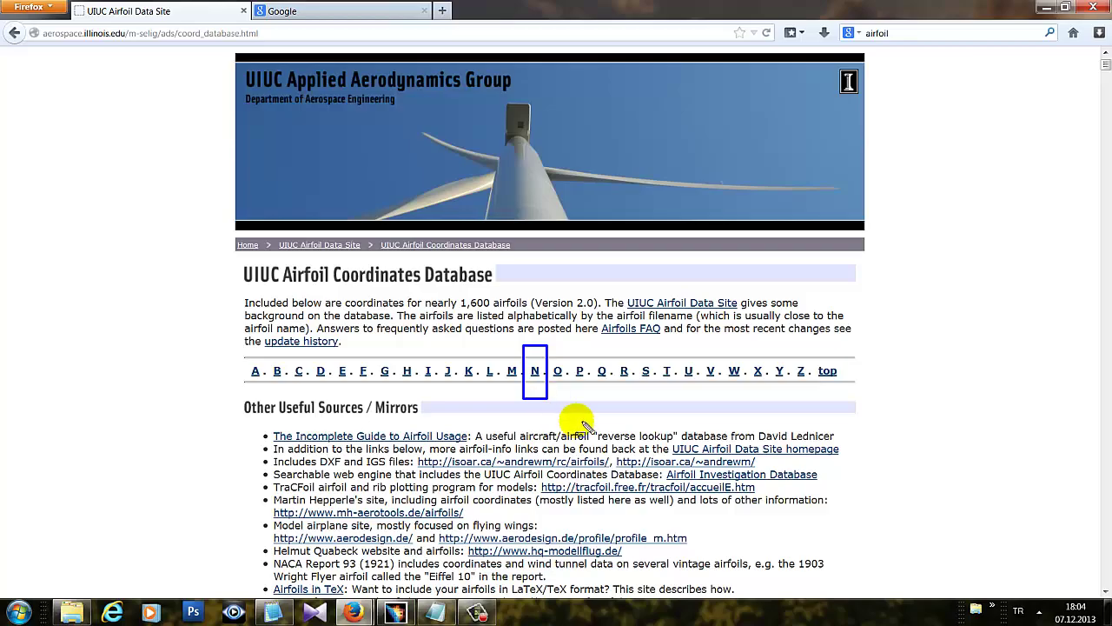
pyautogui.click(536, 370)
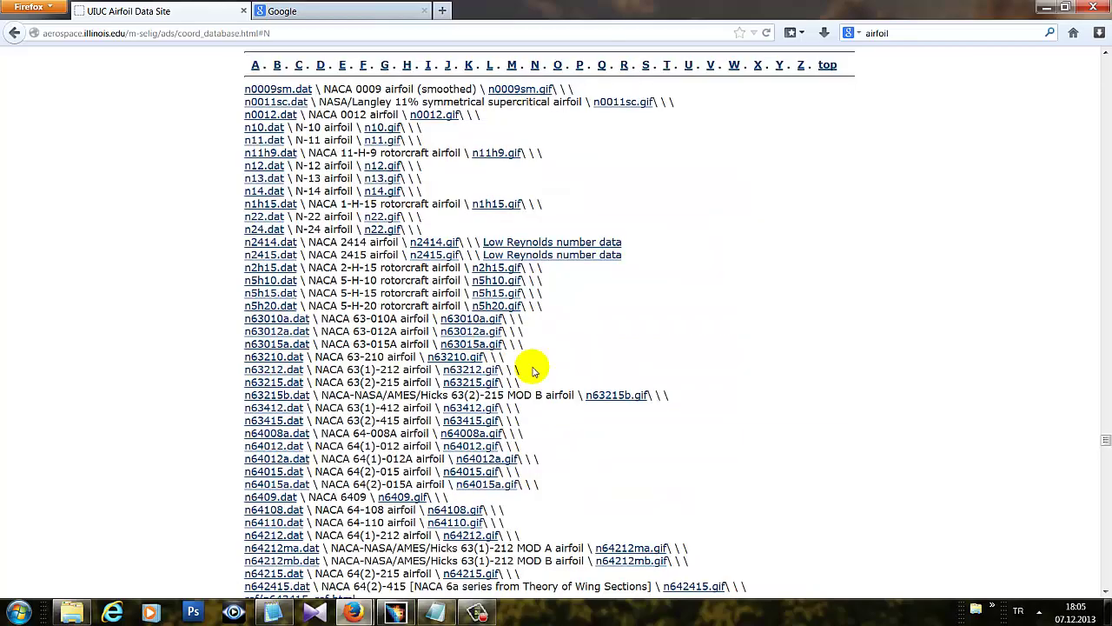
# Find '4415', save naca4415.dat to disk, and check it in the Naca folder
pyautogui.hotkey('ctrl', 'f')
pyautogui.write('4415')
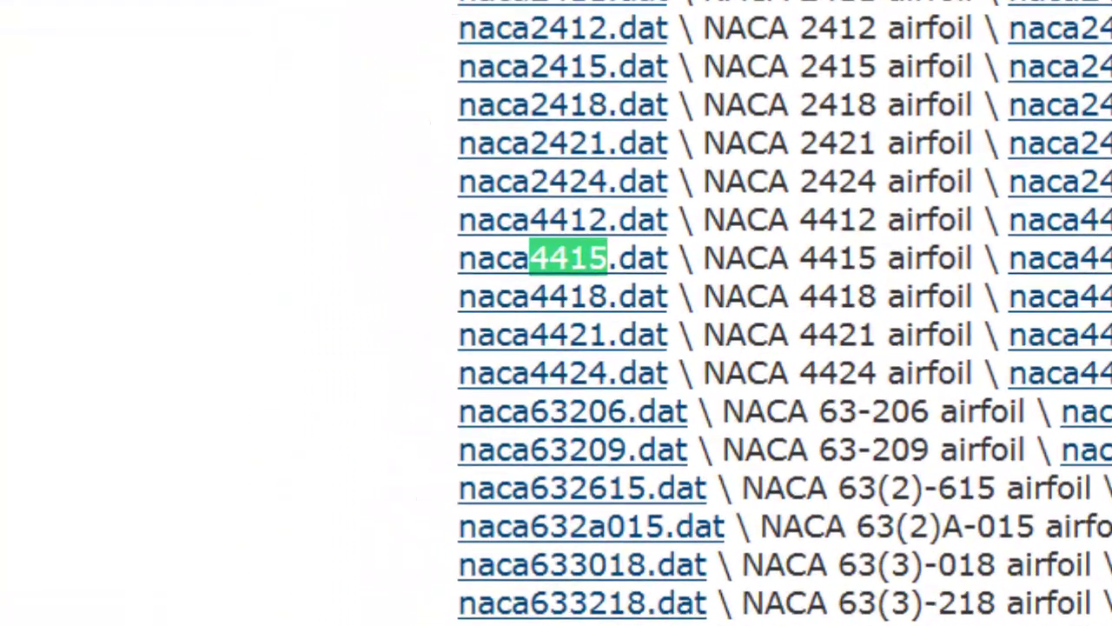
pyautogui.click(487, 257)
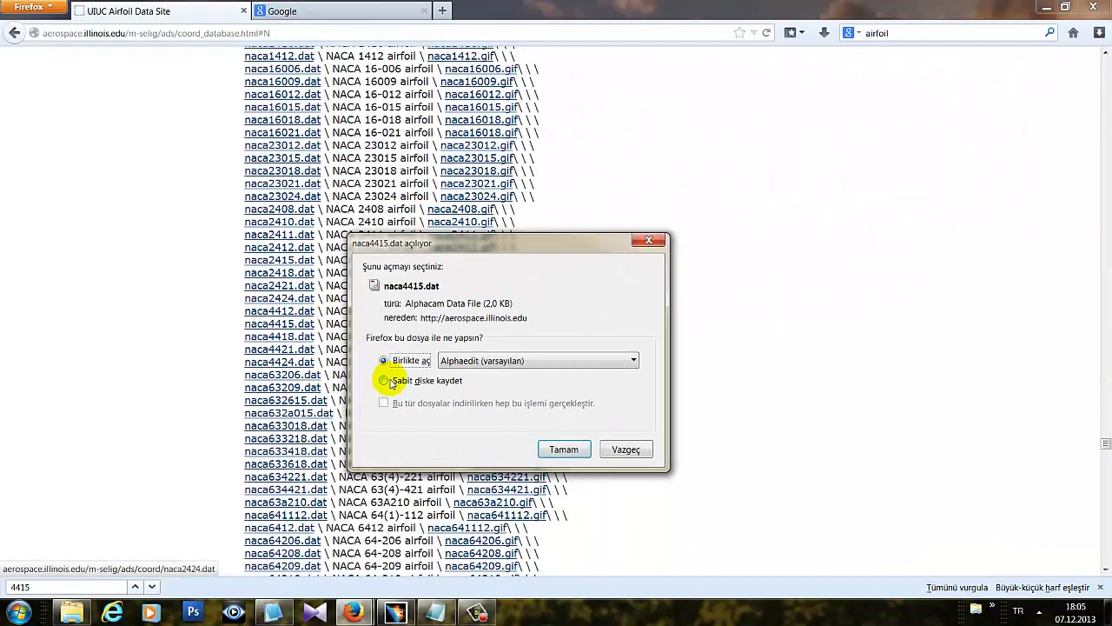
pyautogui.click(390, 382)
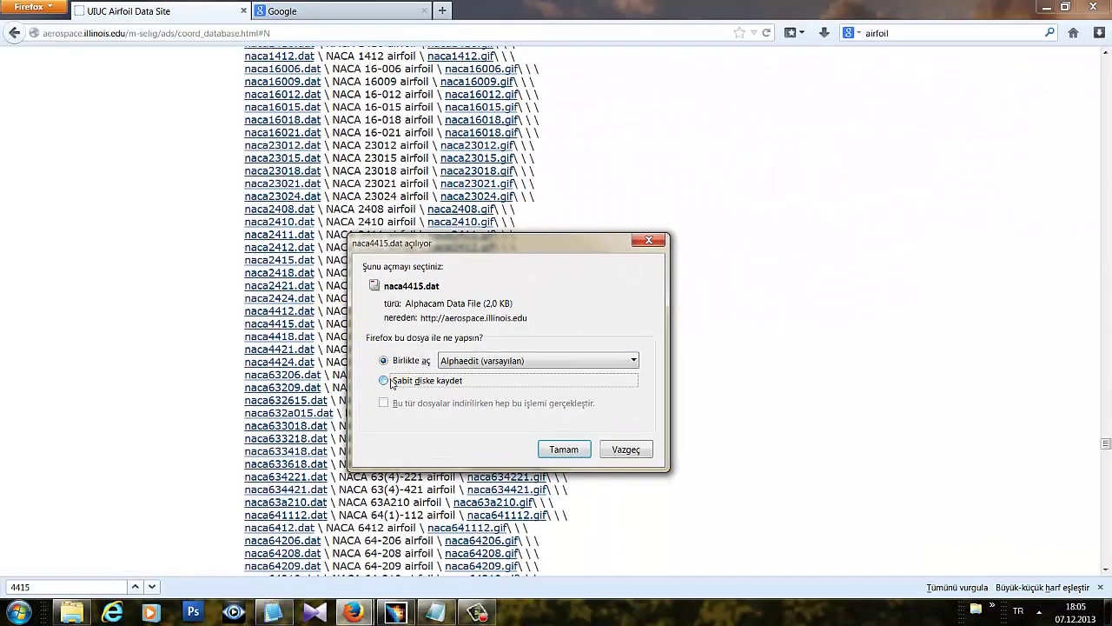
pyautogui.click(564, 451)
pyautogui.click(823, 33)
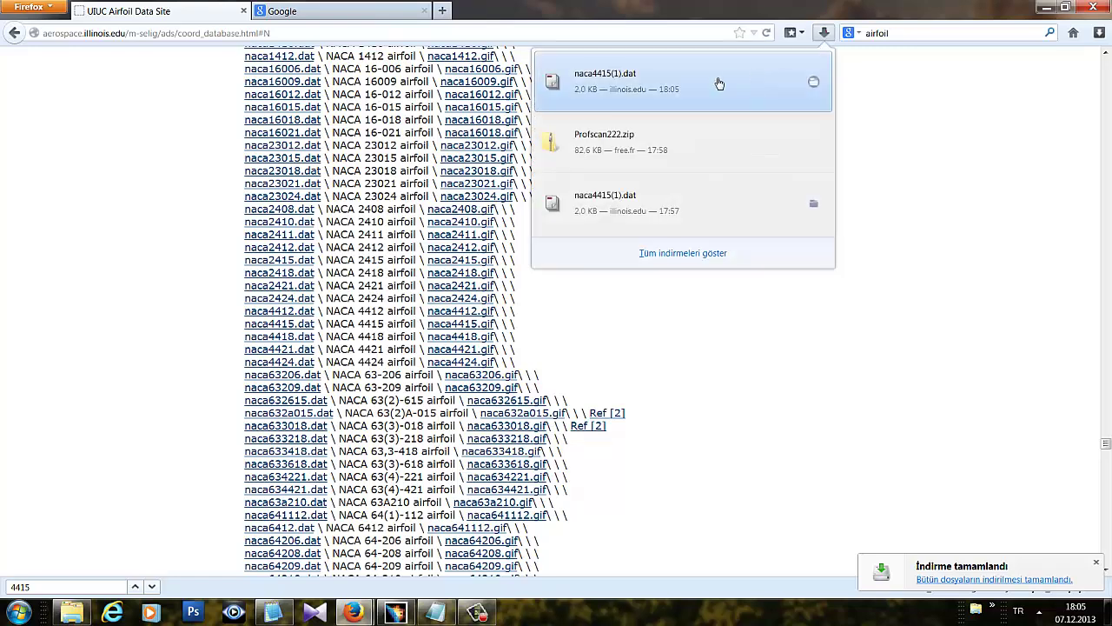
pyautogui.moveTo(719, 83)
pyautogui.mouseDown()
pyautogui.moveTo(217, 476)
pyautogui.moveTo(287, 341)
pyautogui.mouseUp()
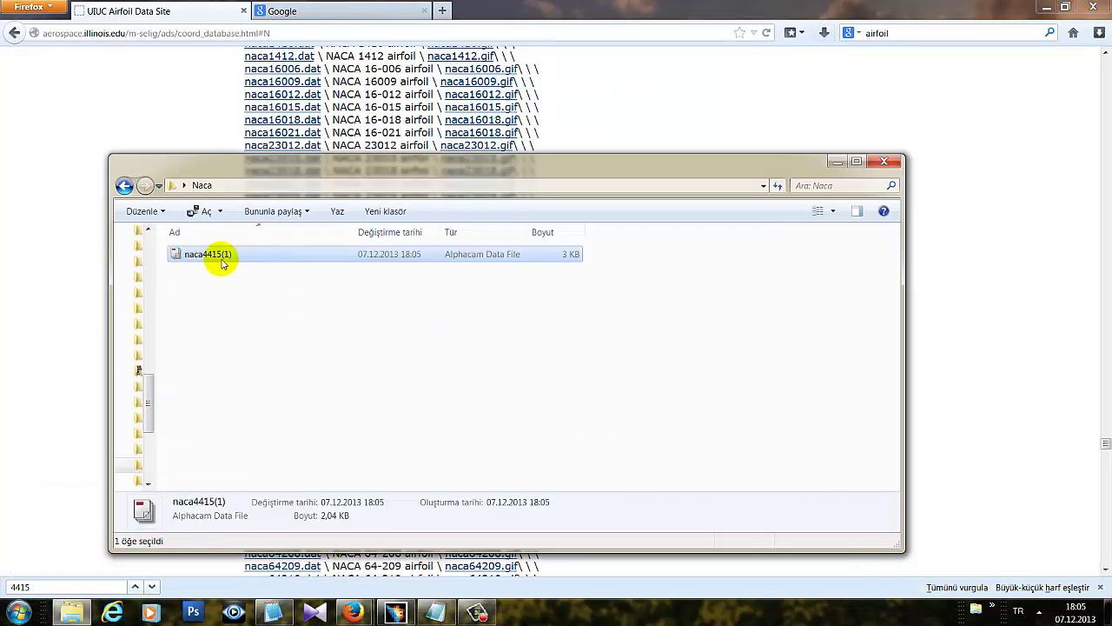
pyautogui.click(752, 114)
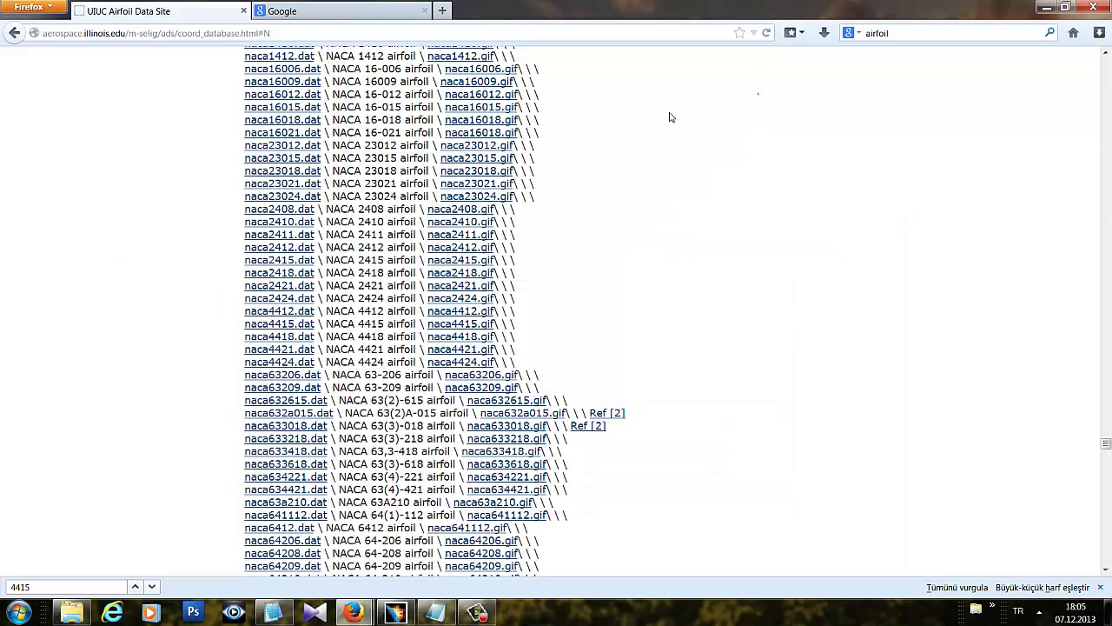
pyautogui.click(296, 614)
pyautogui.click(796, 304)
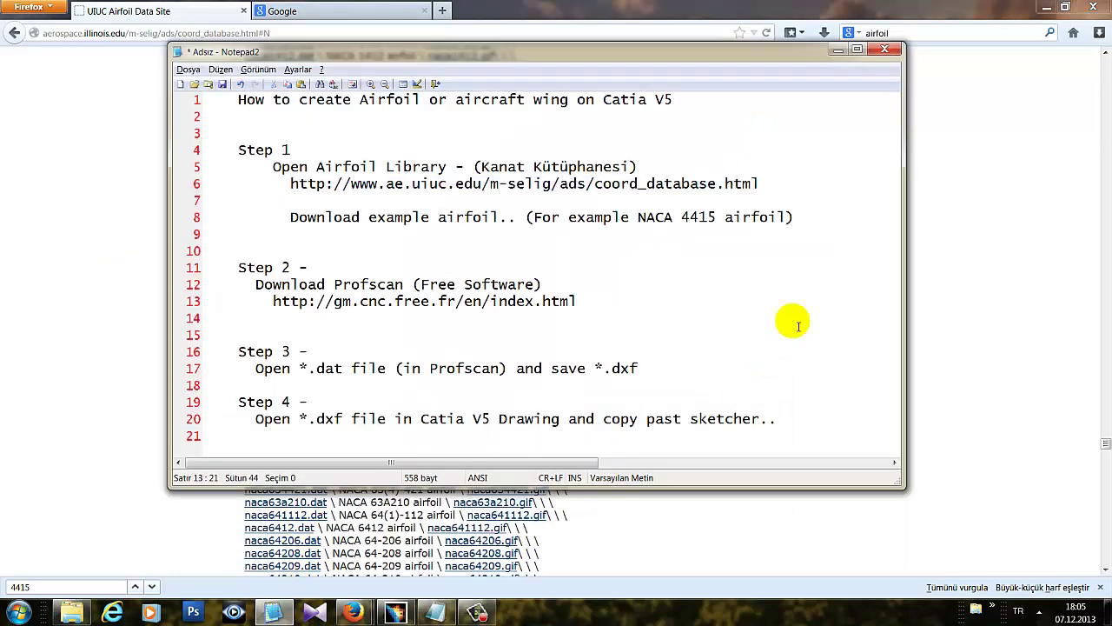
pyautogui.moveTo(221, 243); pyautogui.dragTo(631, 327)
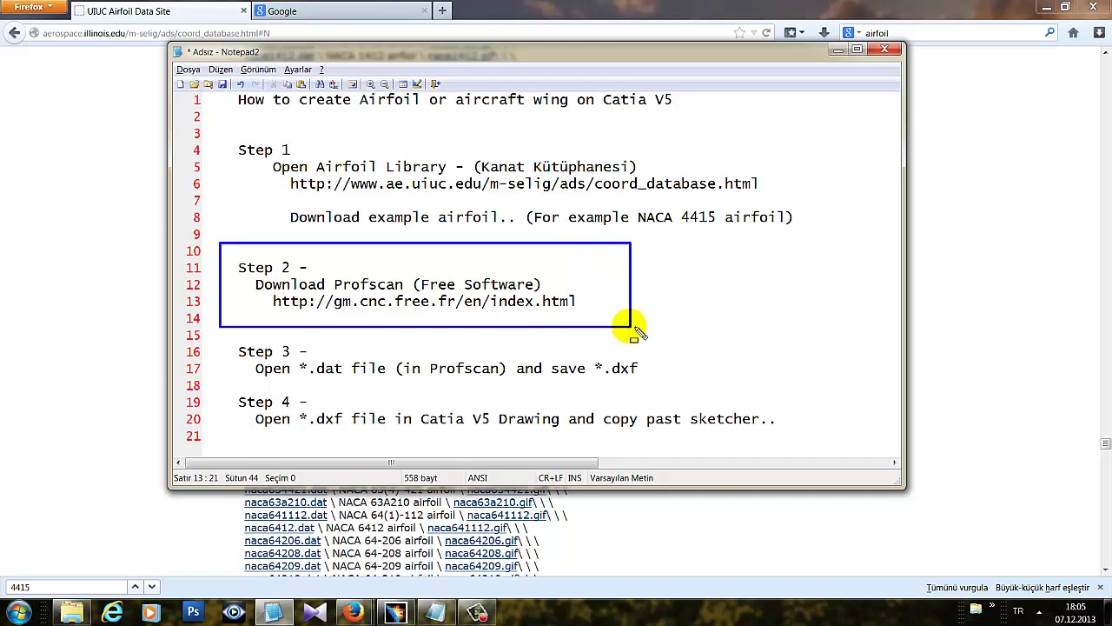
pyautogui.moveTo(578, 302); pyautogui.dragTo(282, 311)
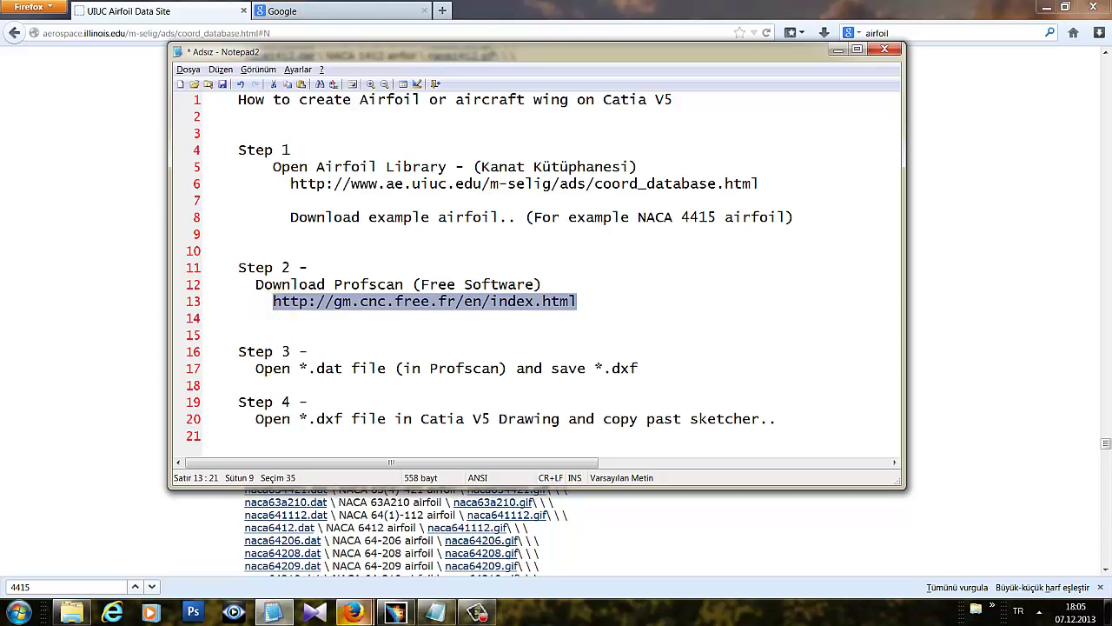
# Open the GMFC site in a second Firefox tab and download Profscan Version V2.22
pyautogui.moveTo(353, 612)
pyautogui.click(463, 521)
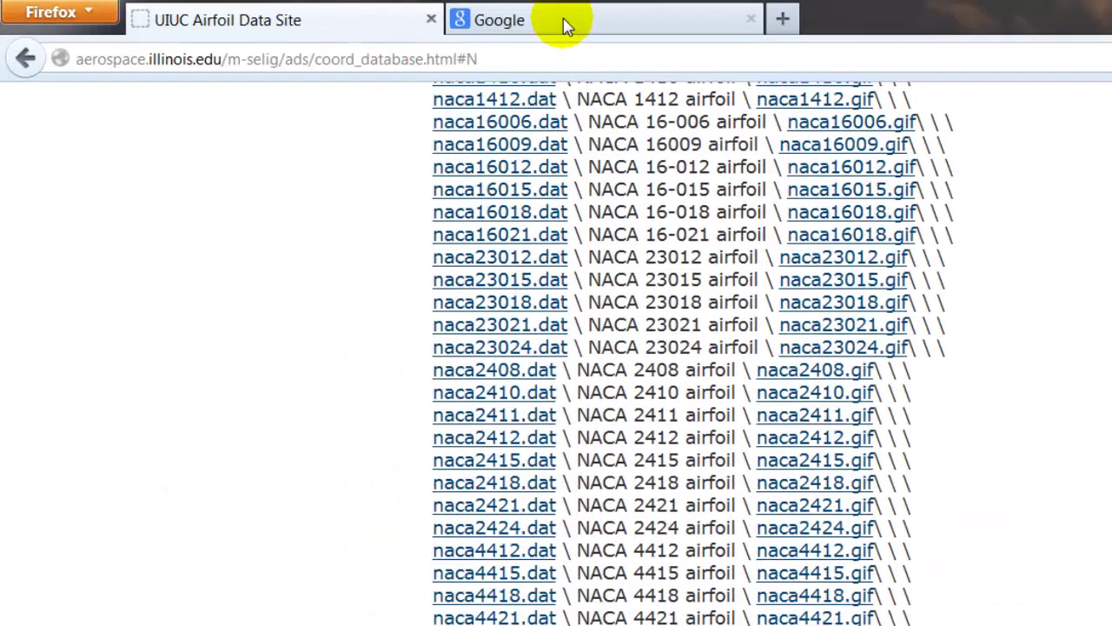
pyautogui.click(342, 10)
pyautogui.click(289, 33)
pyautogui.hotkey('ctrl', 'v')
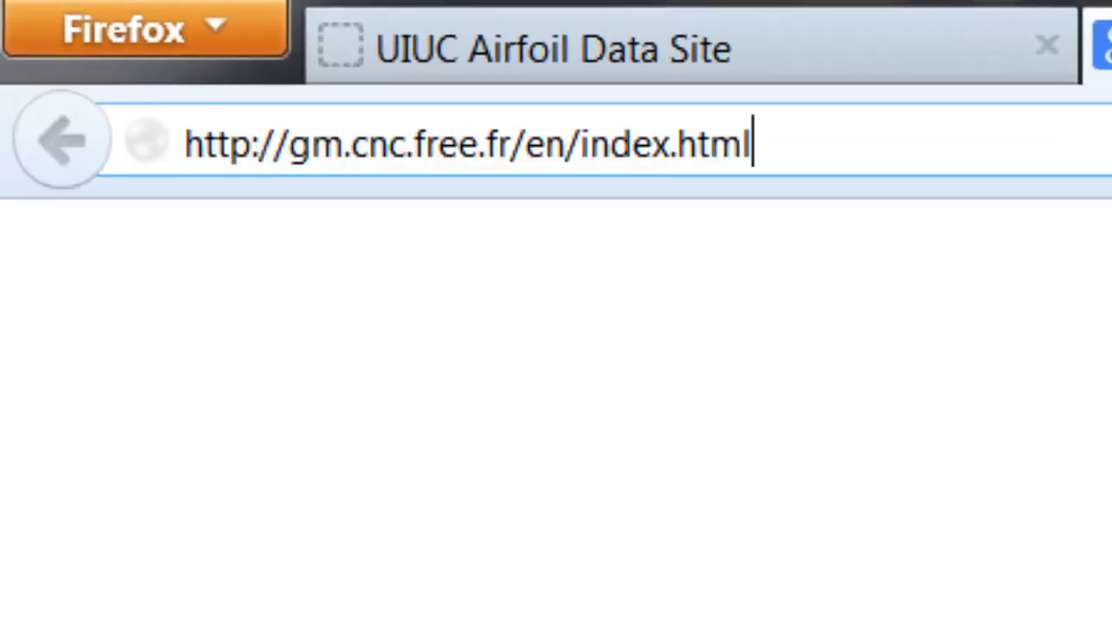
pyautogui.press('Return')
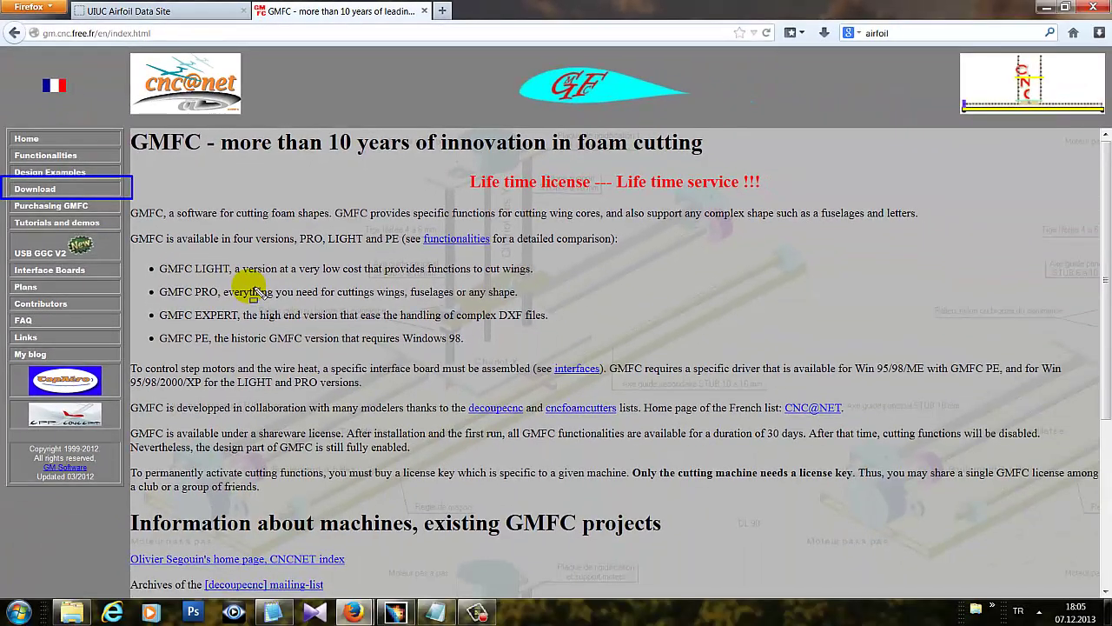
pyautogui.click(44, 189)
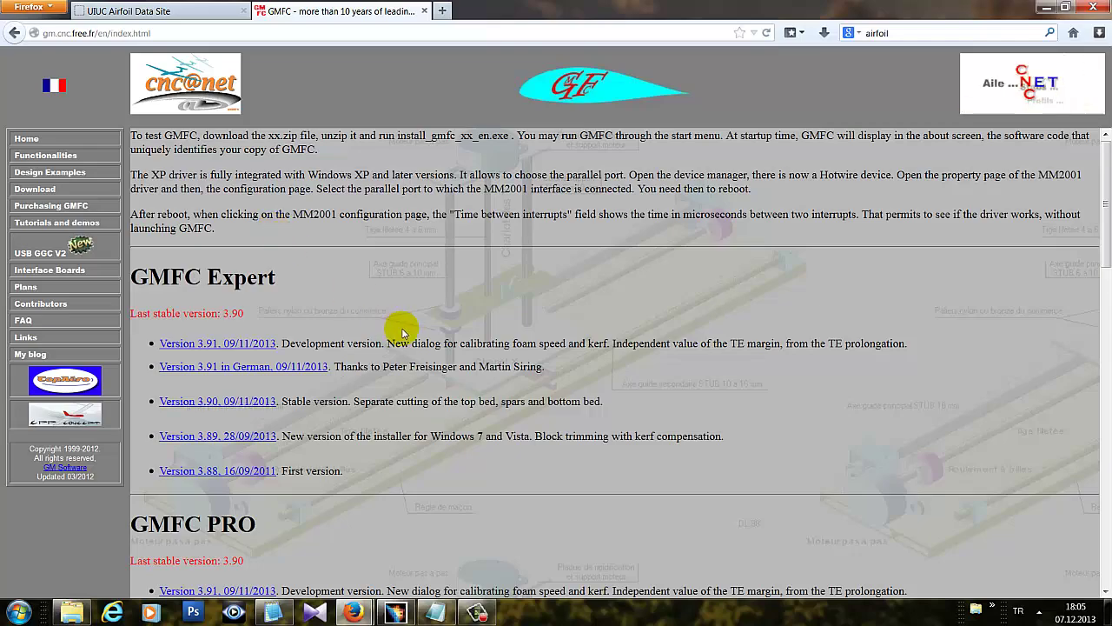
pyautogui.scroll(-8, 402, 333)
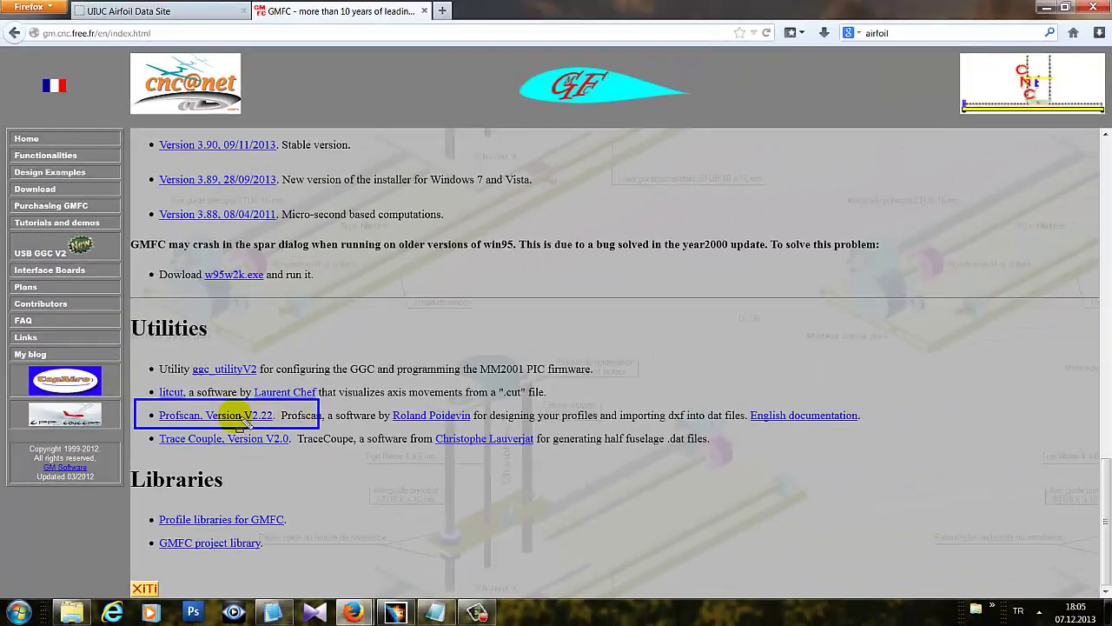
pyautogui.click(244, 420)
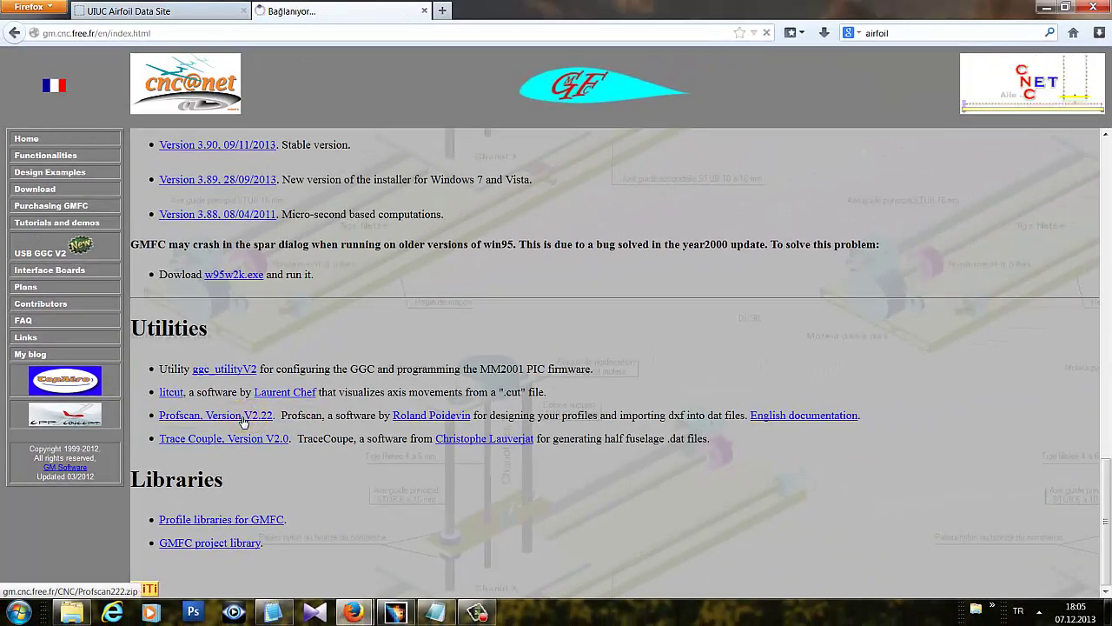
pyautogui.click(561, 516)
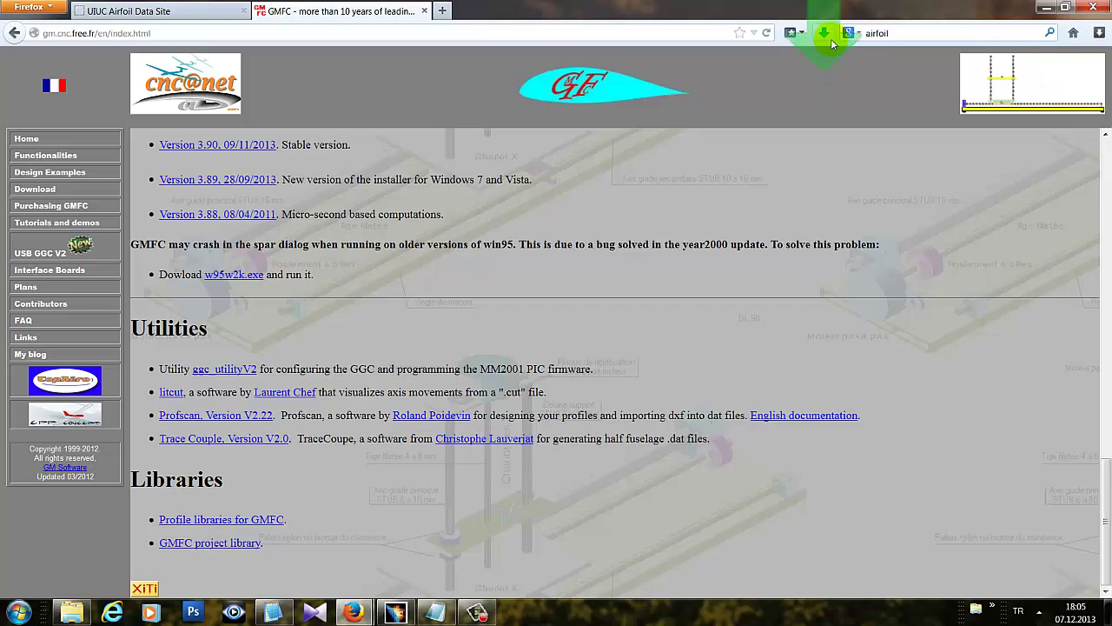
# Extract Profscan222.zip in the Naca folder to get the Profscan application
pyautogui.moveTo(732, 78)
pyautogui.mouseDown()
pyautogui.moveTo(93, 621)
pyautogui.moveTo(295, 391)
pyautogui.mouseUp()
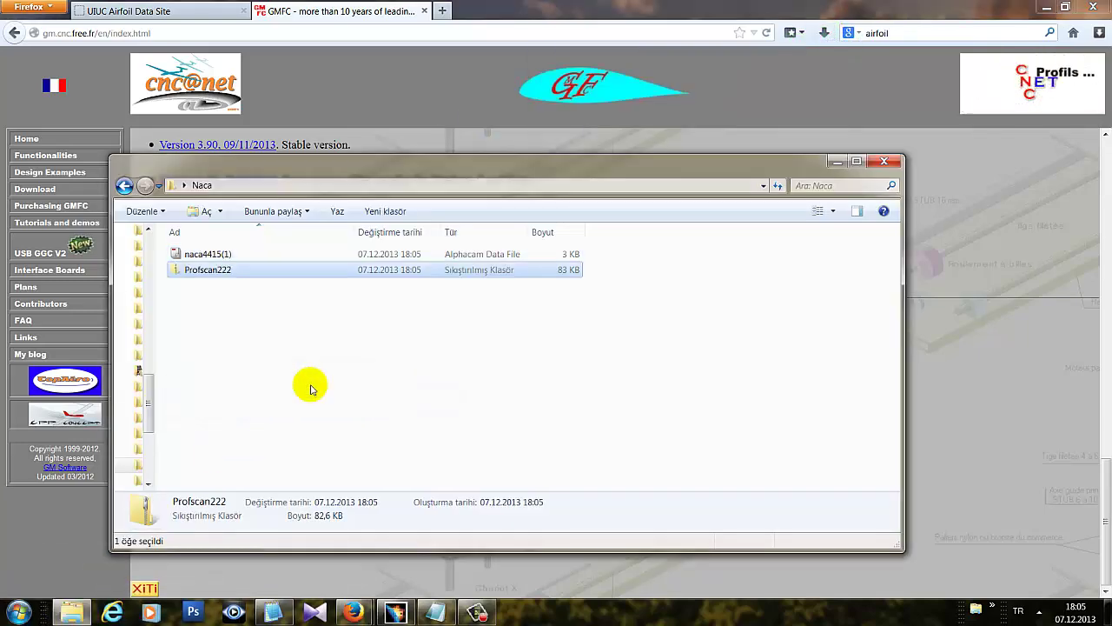
pyautogui.click(213, 279)
pyautogui.rightClick(211, 271)
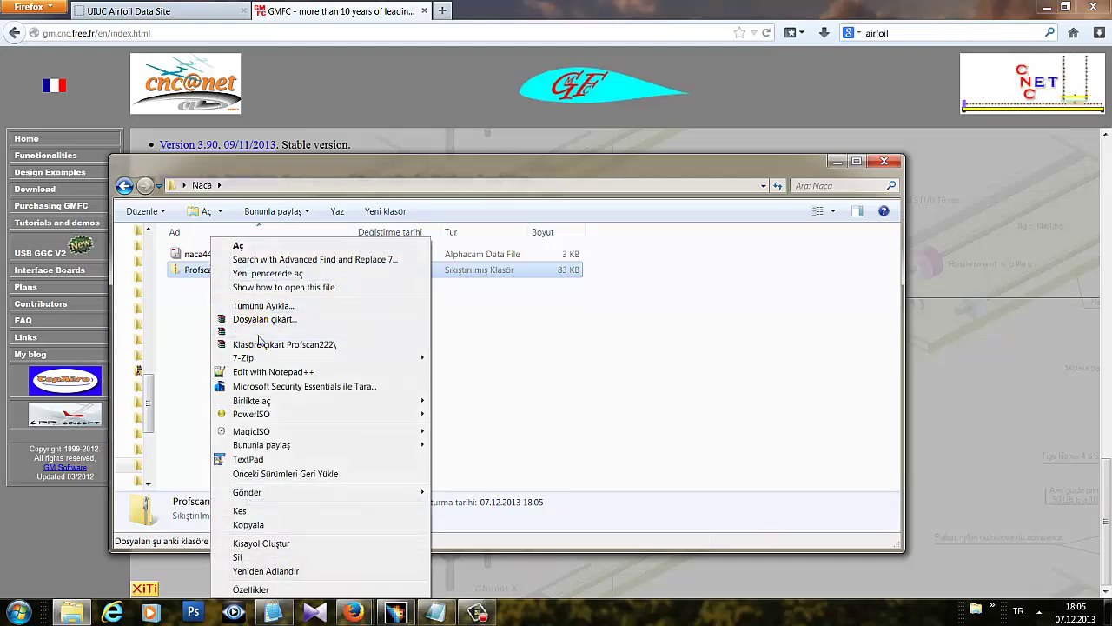
pyautogui.click(258, 339)
pyautogui.click(186, 285)
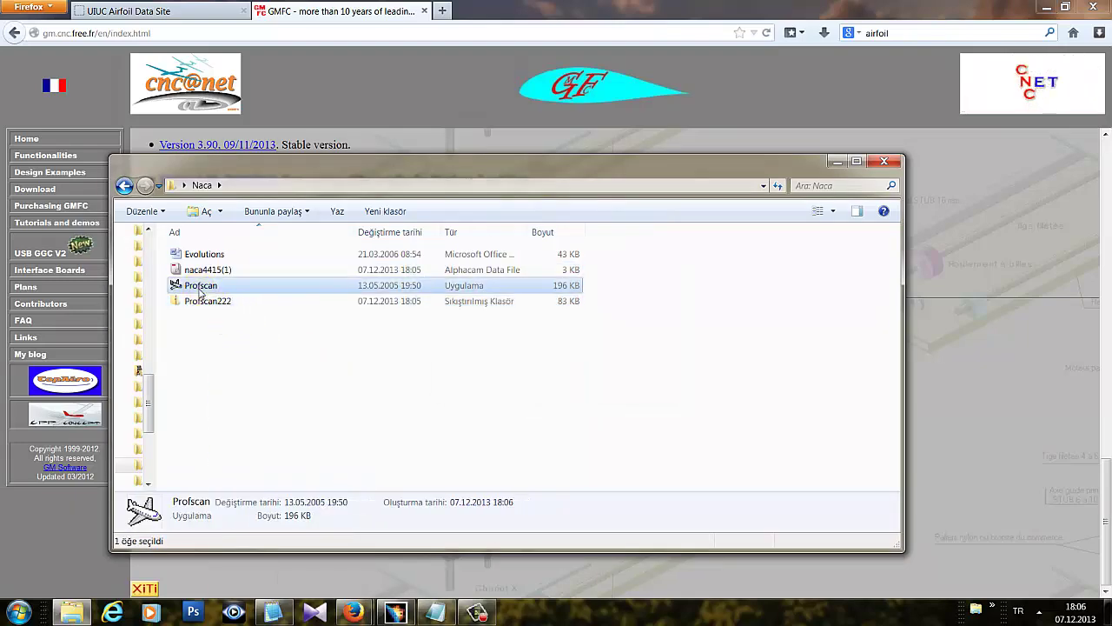
# Minimize Firefox, highlight the Step 3 notes in Notepad2, then minimize the notes
pyautogui.click(1047, 7)
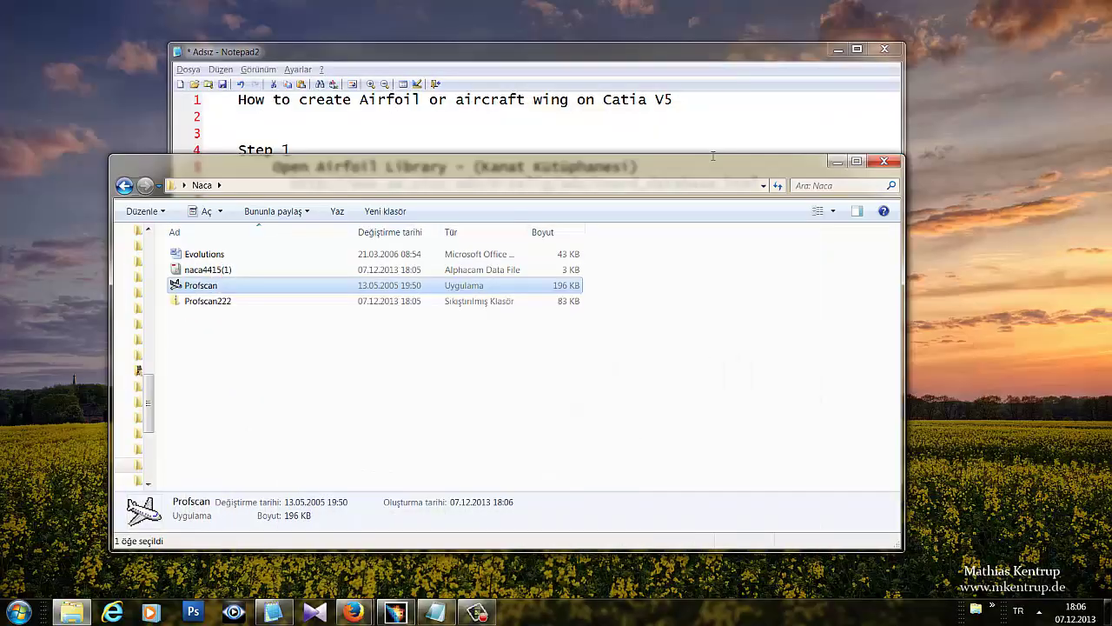
pyautogui.click(643, 102)
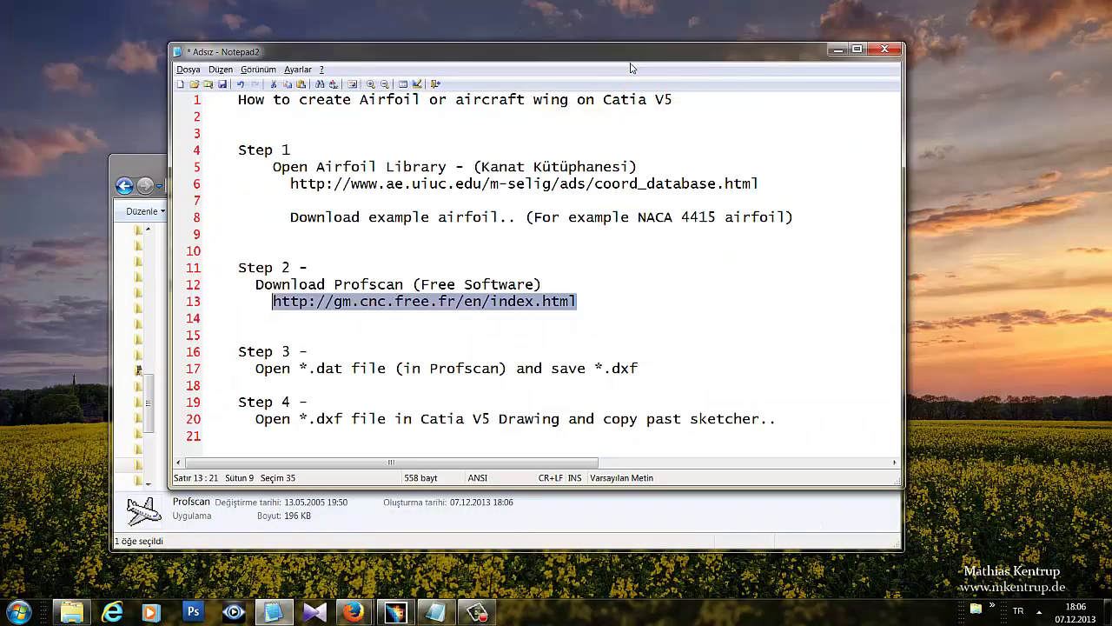
pyautogui.click(130, 168)
pyautogui.click(785, 270)
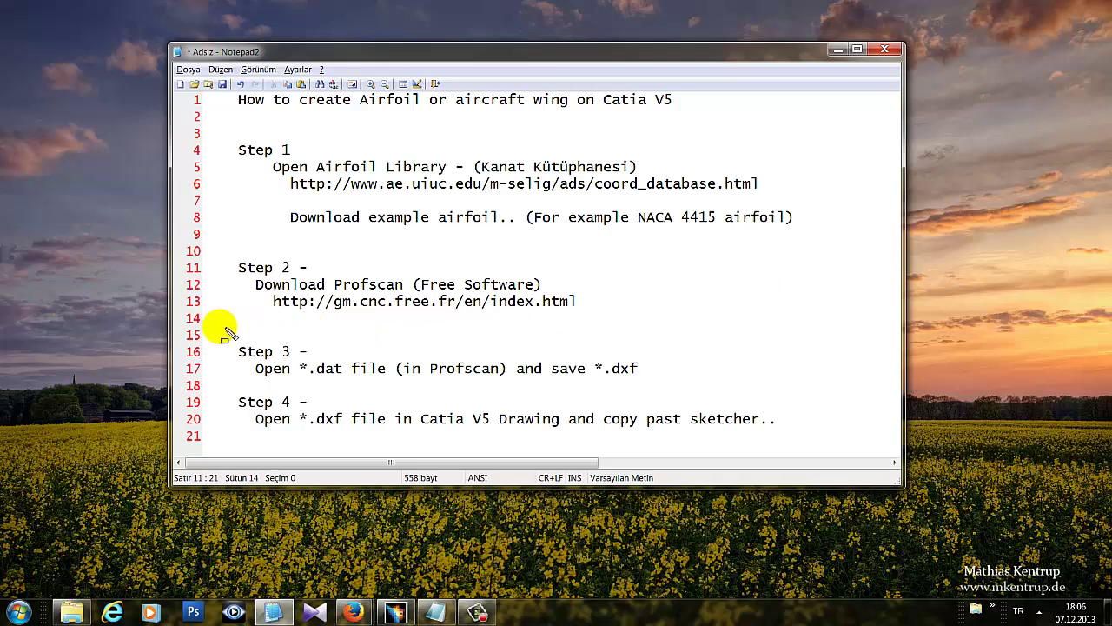
pyautogui.moveTo(217, 326)
pyautogui.mouseDown()
pyautogui.moveTo(473, 386)
pyautogui.moveTo(692, 391)
pyautogui.mouseUp()
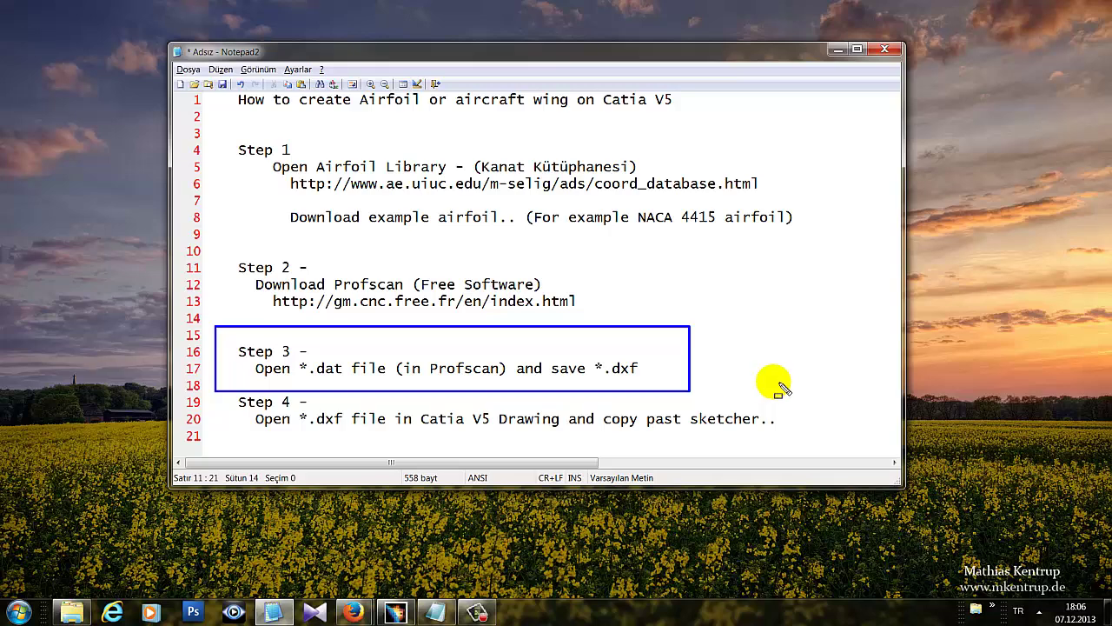
pyautogui.click(838, 49)
# Launch Profscan from the Naca folder, dismiss the tip, and enlarge its drawing window
pyautogui.click(71, 612)
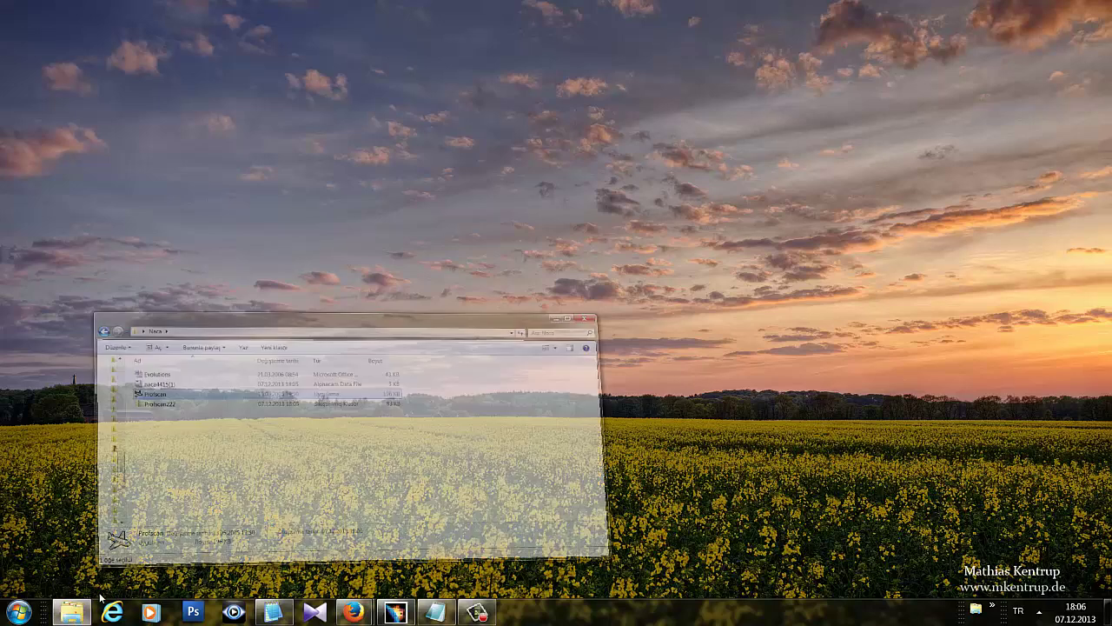
pyautogui.doubleClick(211, 291)
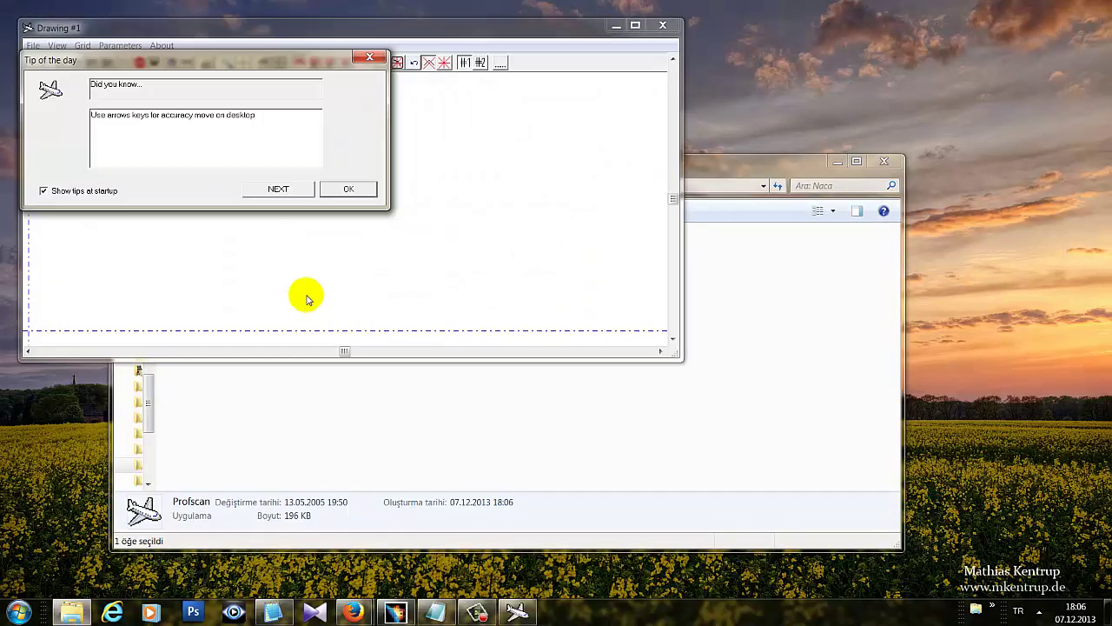
pyautogui.click(349, 189)
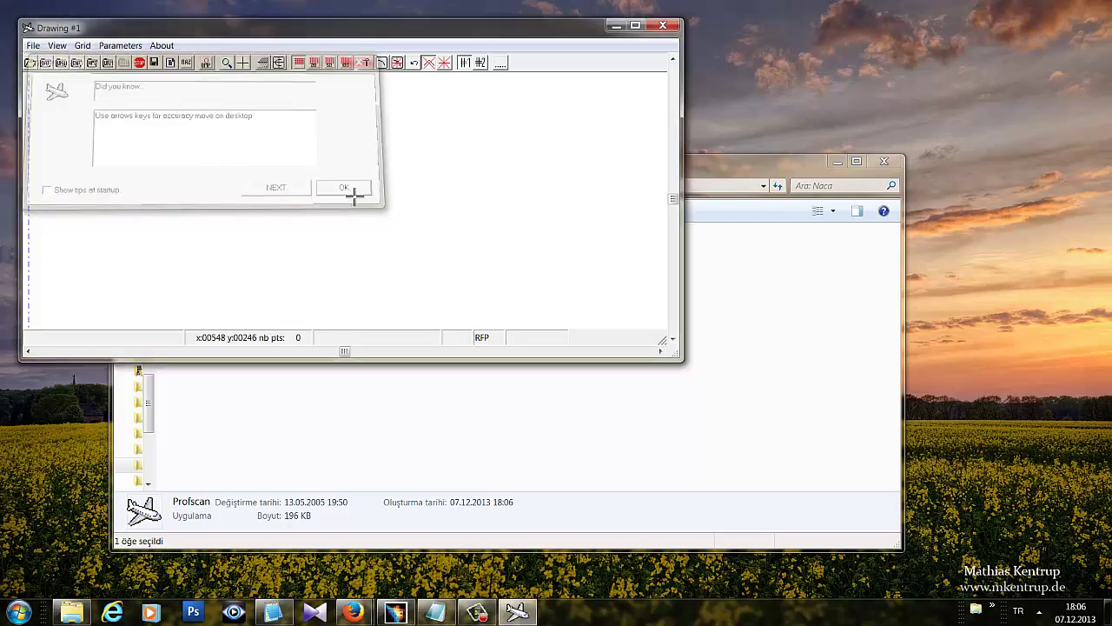
pyautogui.moveTo(679, 356); pyautogui.dragTo(904, 516)
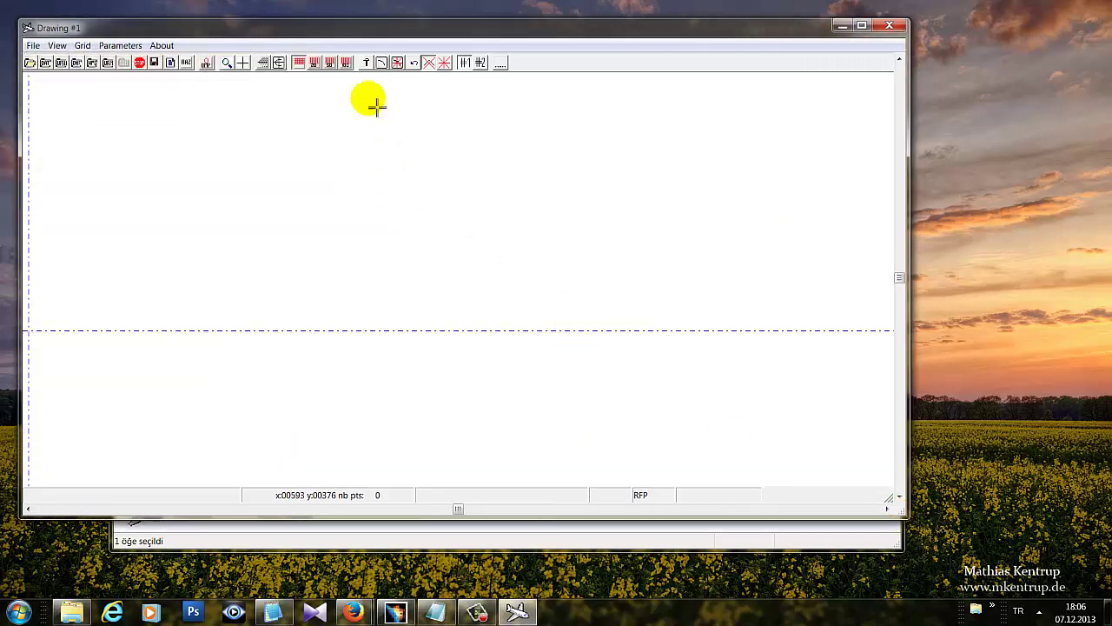
pyautogui.moveTo(356, 28); pyautogui.dragTo(442, 57)
# Load naca4415(1) through Open .DAT file so the 97-point NACA 4415 profile is drawn
pyautogui.click(120, 76)
pyautogui.moveTo(323, 200)
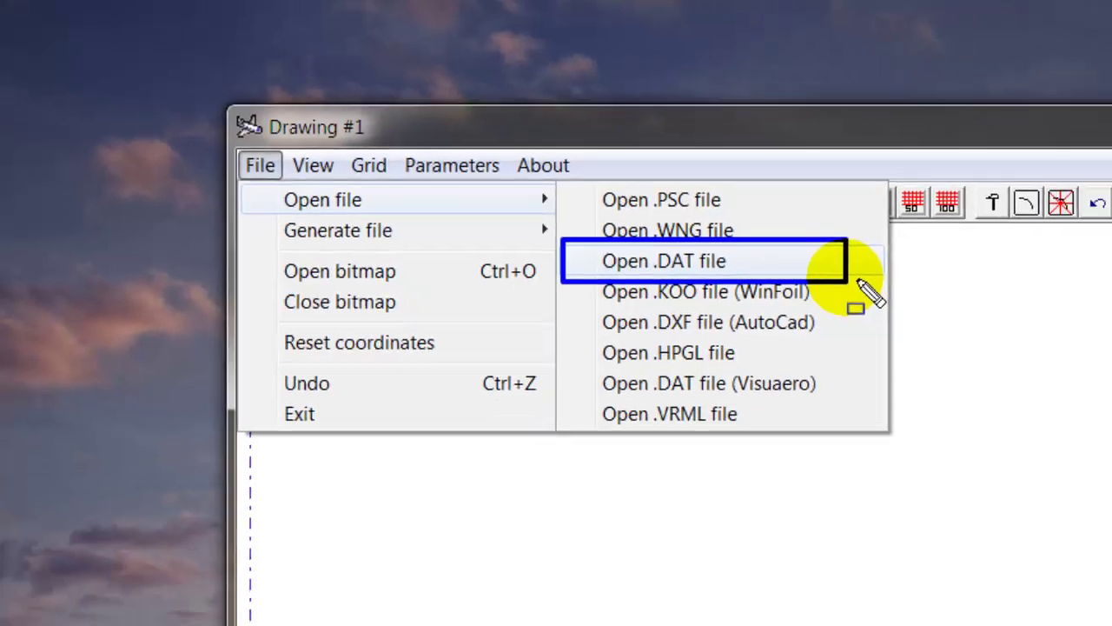
pyautogui.click(999, 323)
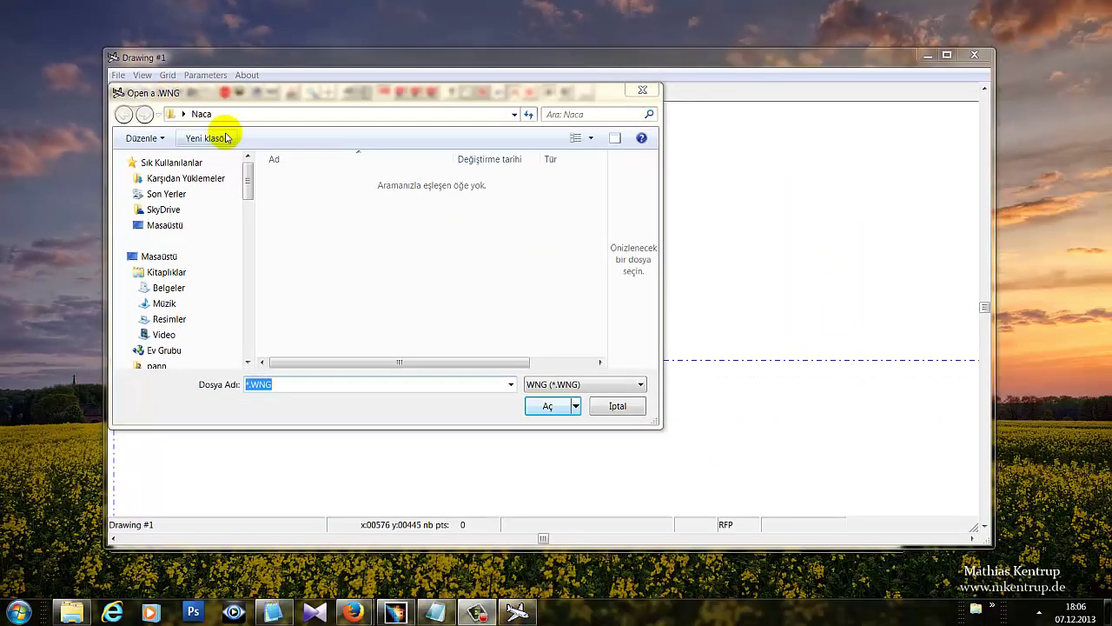
pyautogui.click(300, 384)
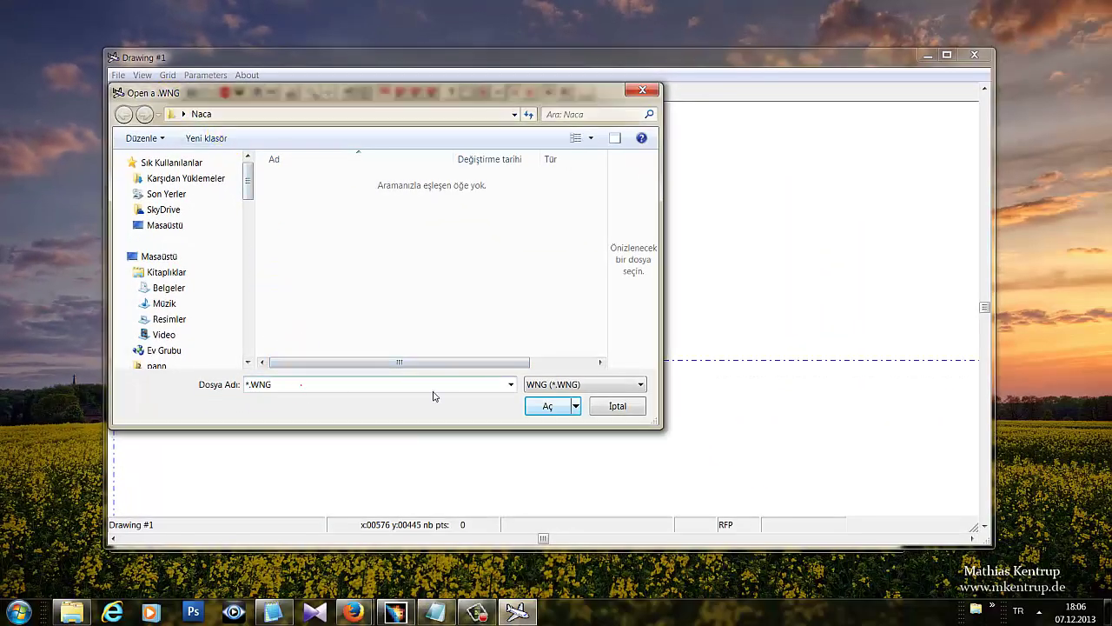
pyautogui.click(510, 384)
pyautogui.click(511, 384)
pyautogui.click(617, 405)
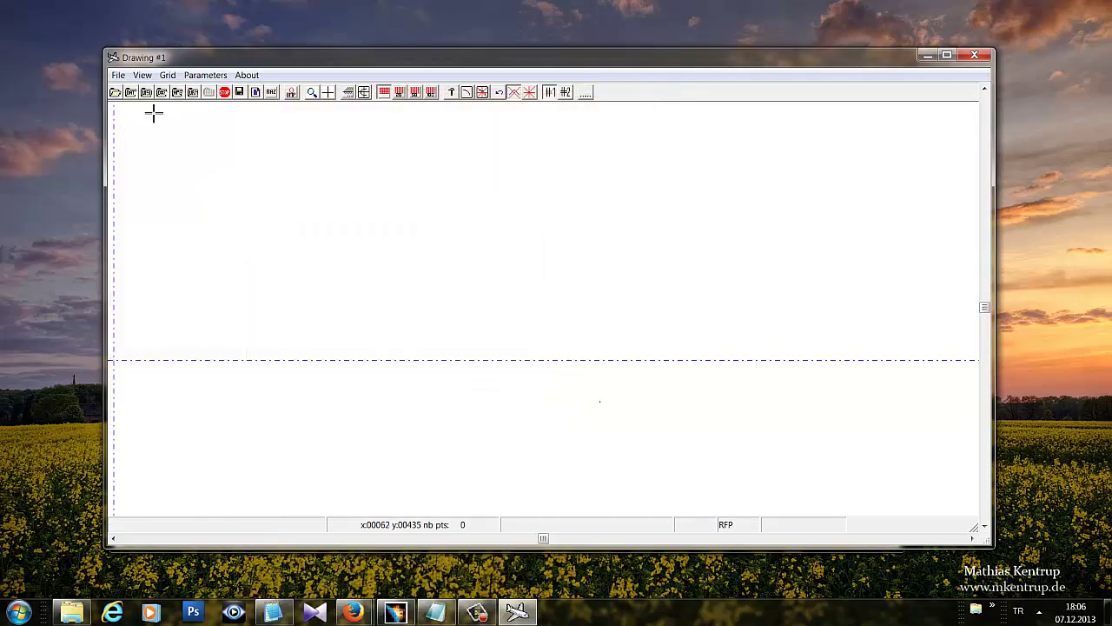
pyautogui.click(118, 75)
pyautogui.moveTo(147, 91)
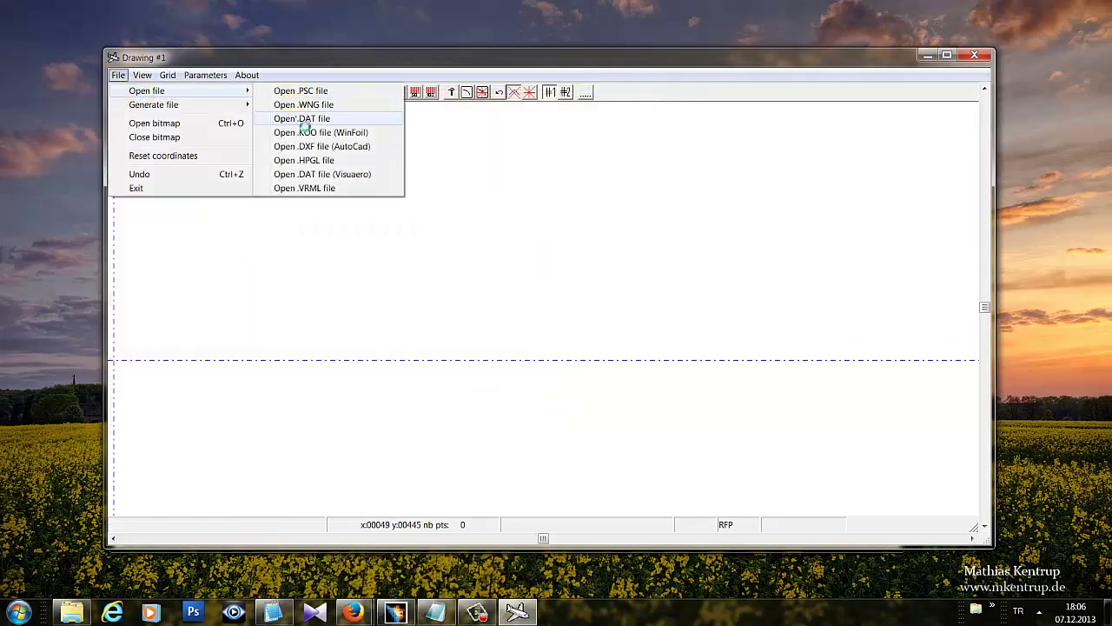
pyautogui.click(303, 119)
pyautogui.click(309, 183)
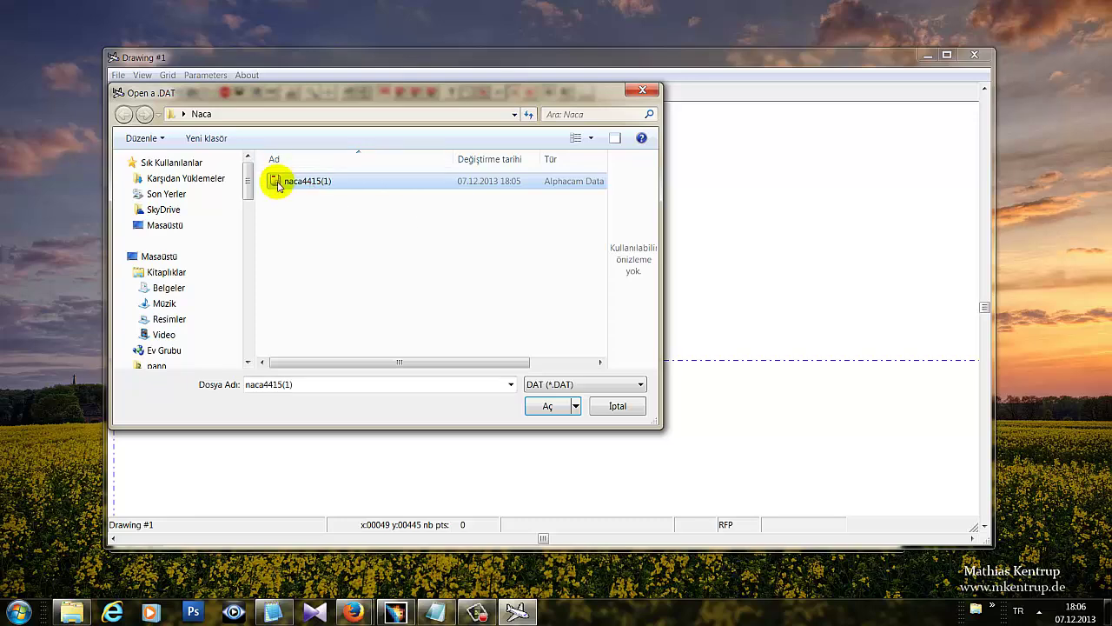
pyautogui.click(544, 405)
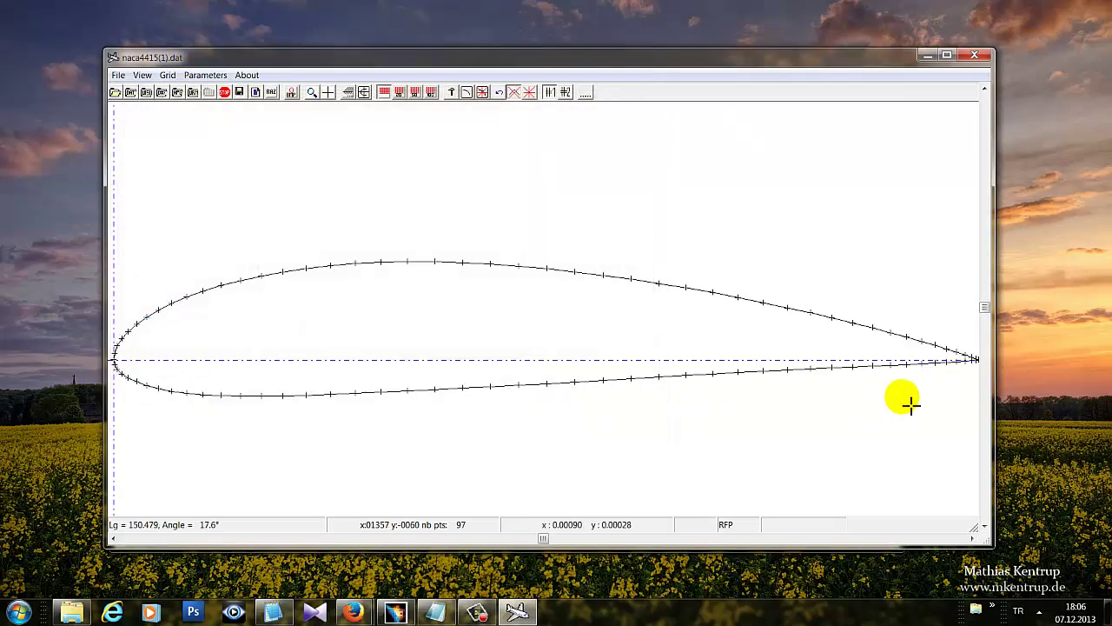
# Generate the profile as NACA4415.DXF in the Naca folder, then minimize Profscan
pyautogui.moveTo(989, 543); pyautogui.dragTo(1038, 575)
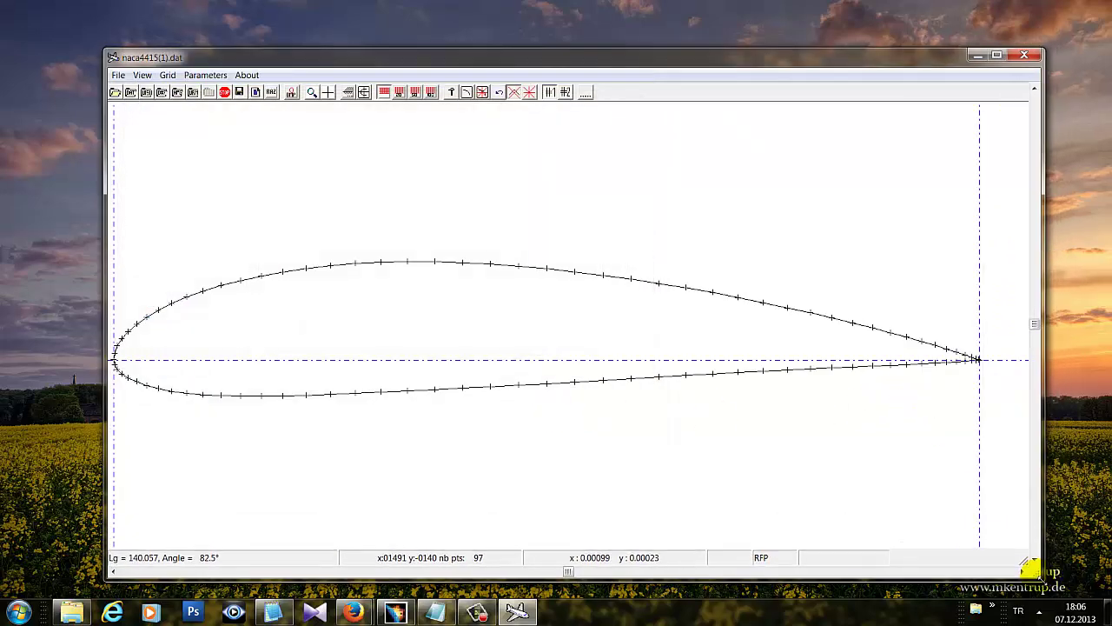
pyautogui.moveTo(78, 193); pyautogui.dragTo(1006, 481)
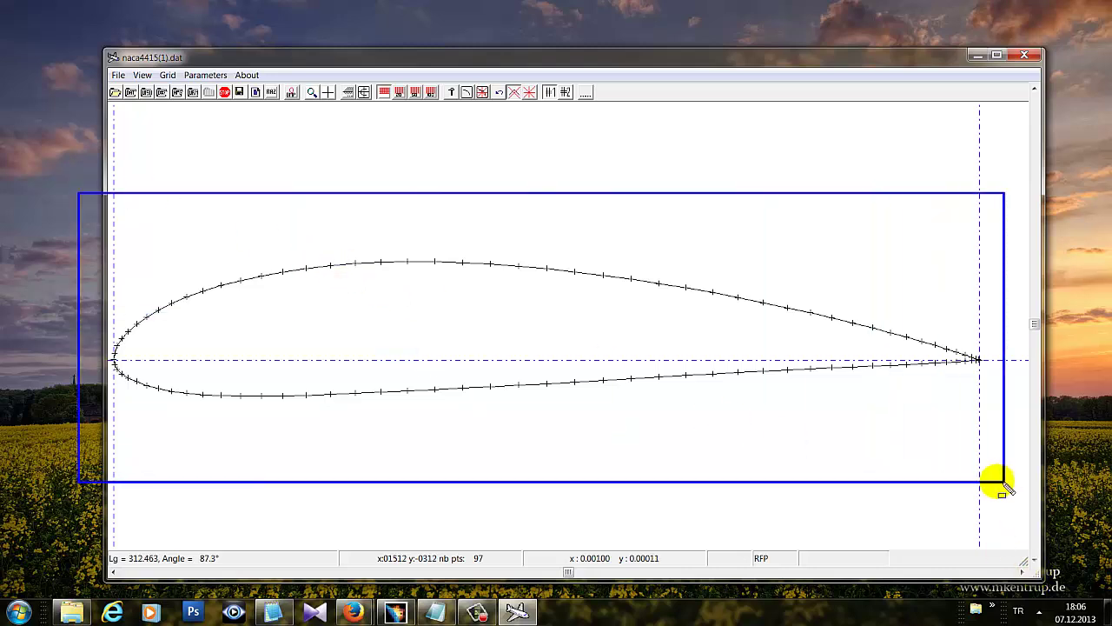
pyautogui.click(118, 75)
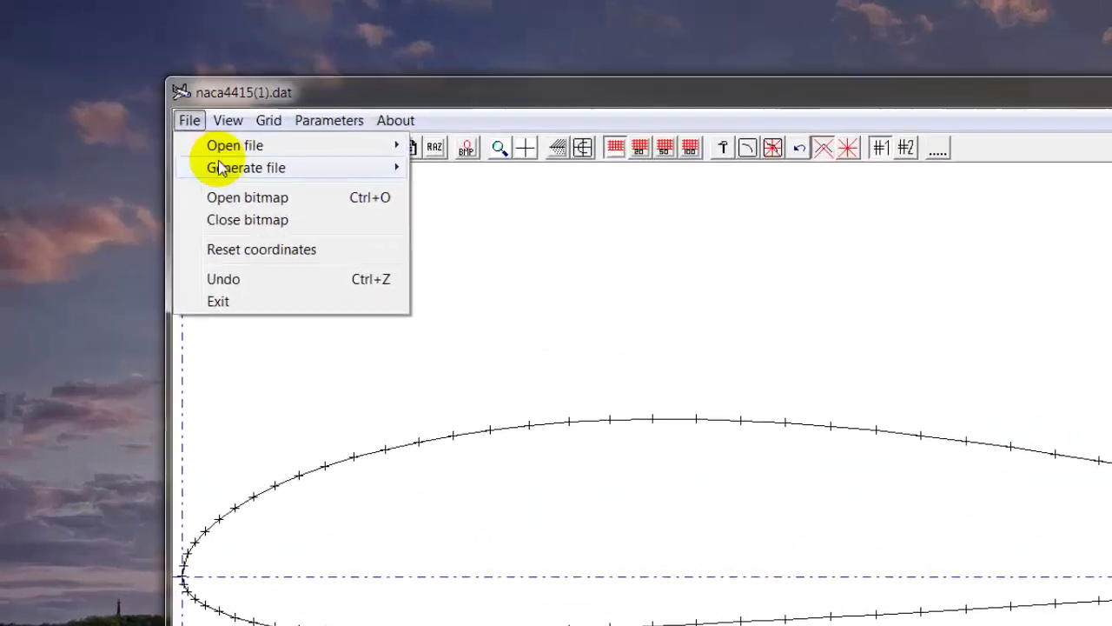
pyautogui.moveTo(352, 240)
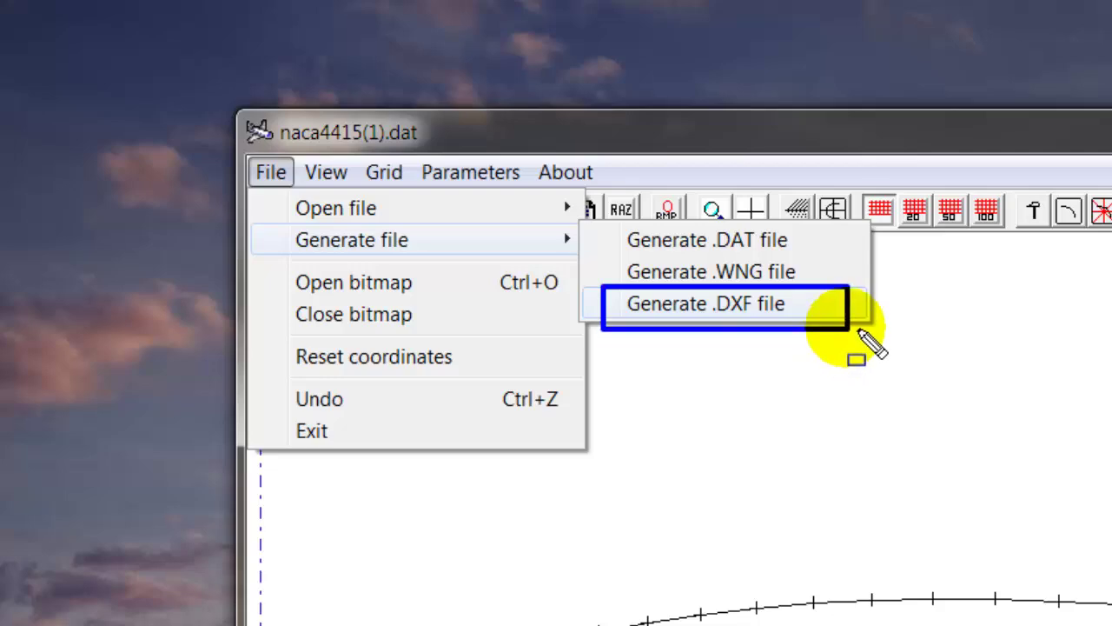
pyautogui.click(721, 304)
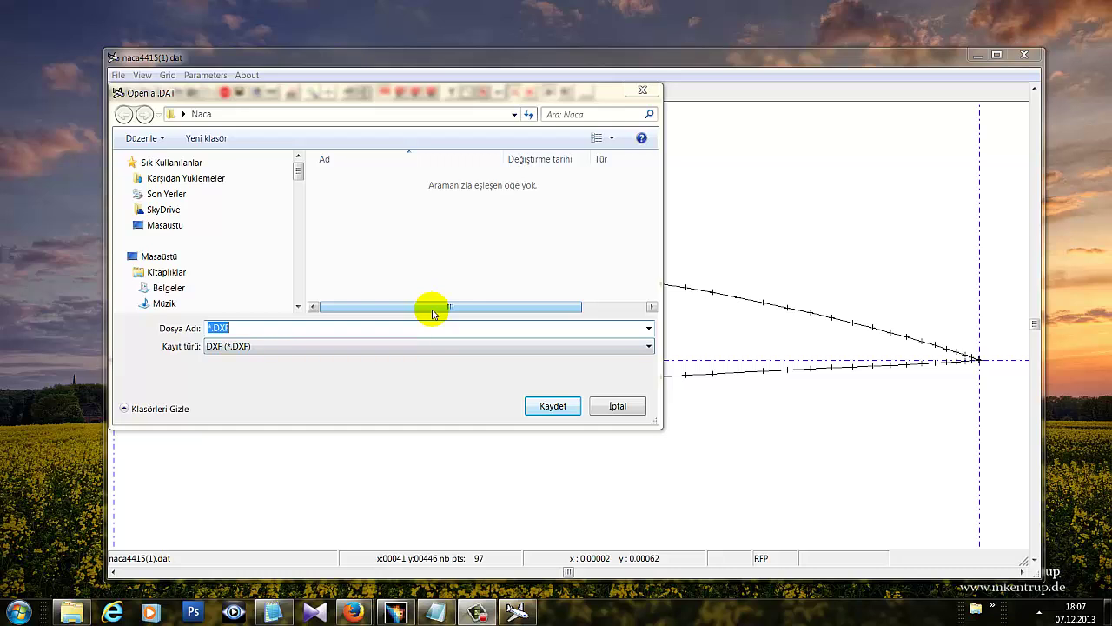
pyautogui.click(289, 332)
pyautogui.write('naca')
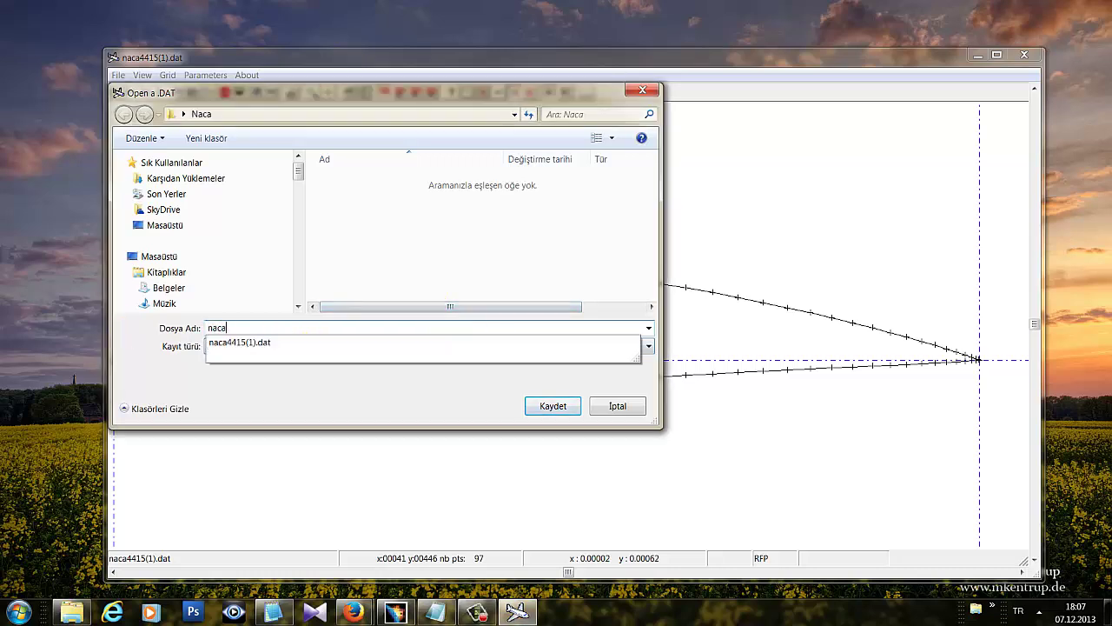
pyautogui.press('BackSpace')
pyautogui.press('BackSpace')
pyautogui.write('NACA')
pyautogui.click(165, 346)
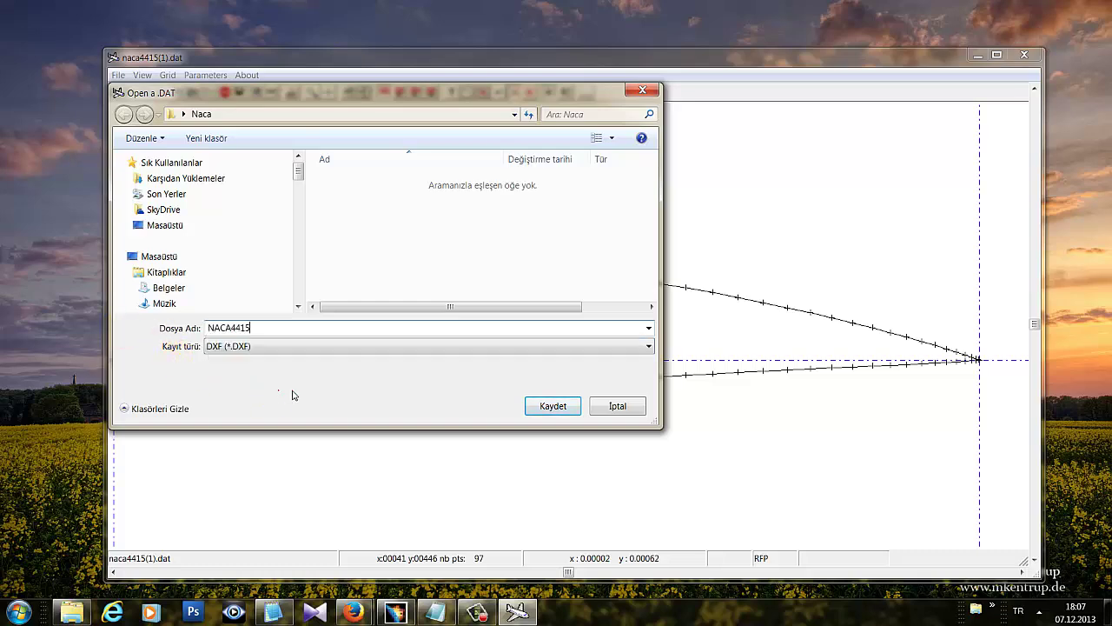
pyautogui.click(530, 406)
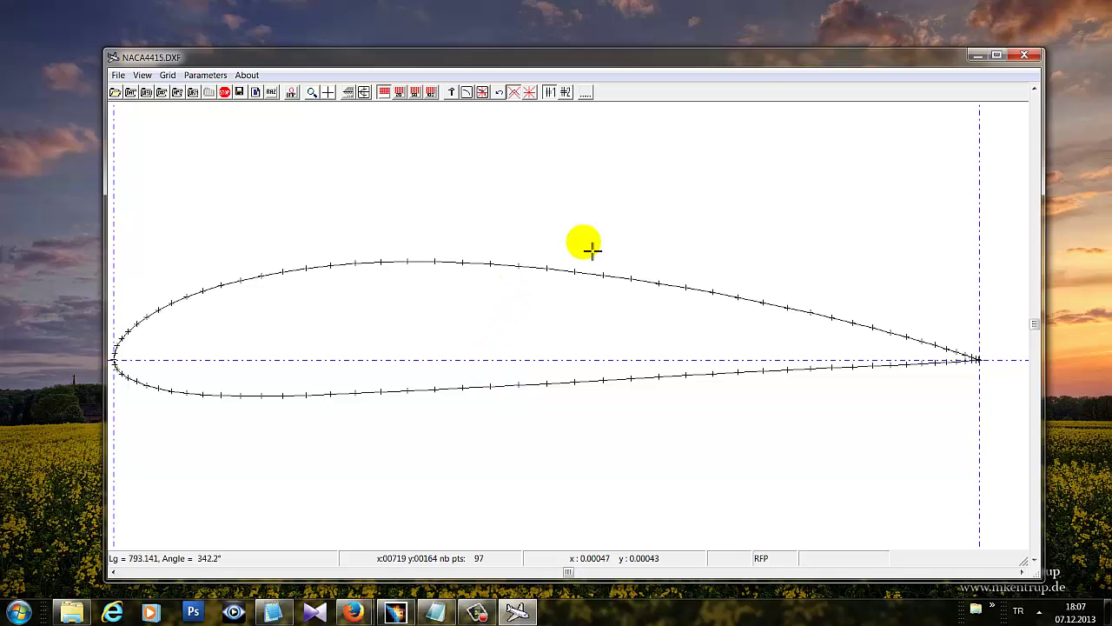
pyautogui.click(977, 58)
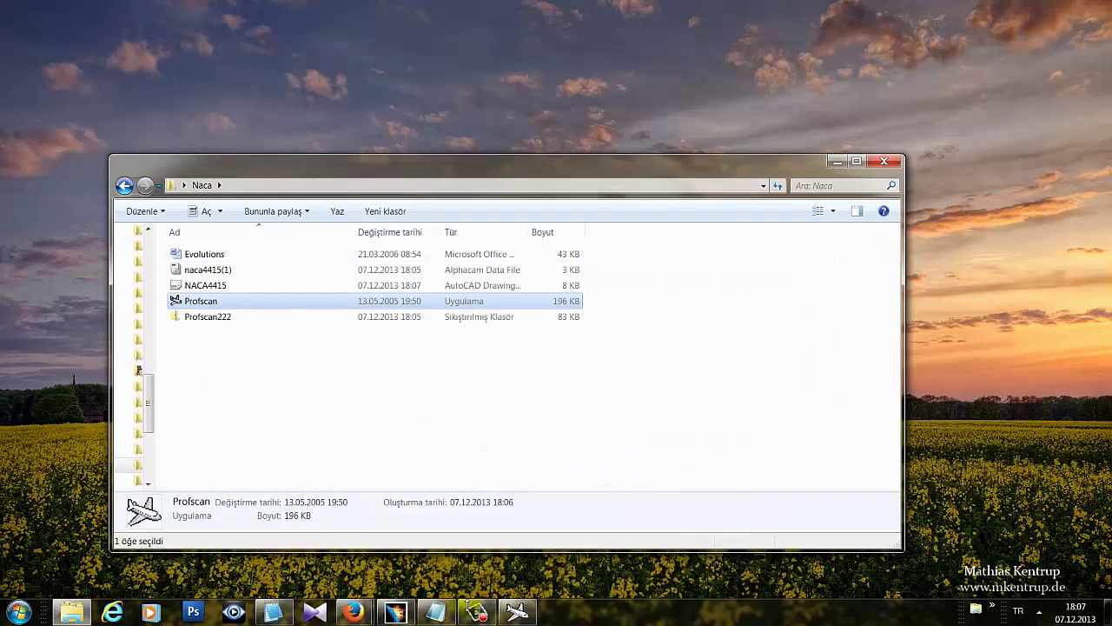
# Minimize the folder, read the Step 4 notes in Notepad2, then minimize them
pyautogui.click(839, 162)
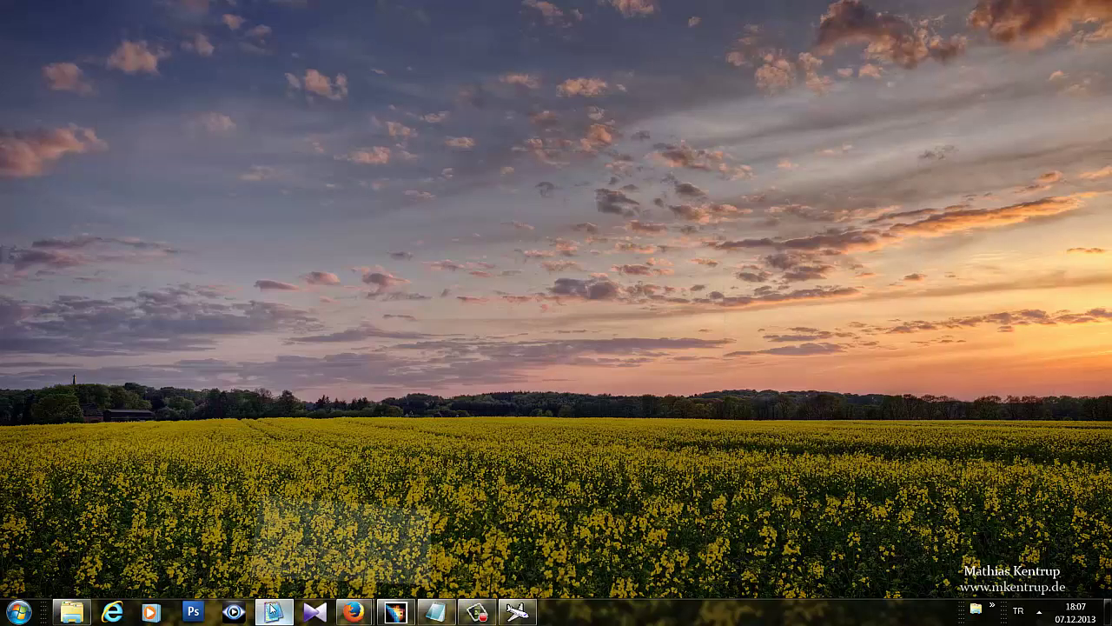
pyautogui.click(272, 612)
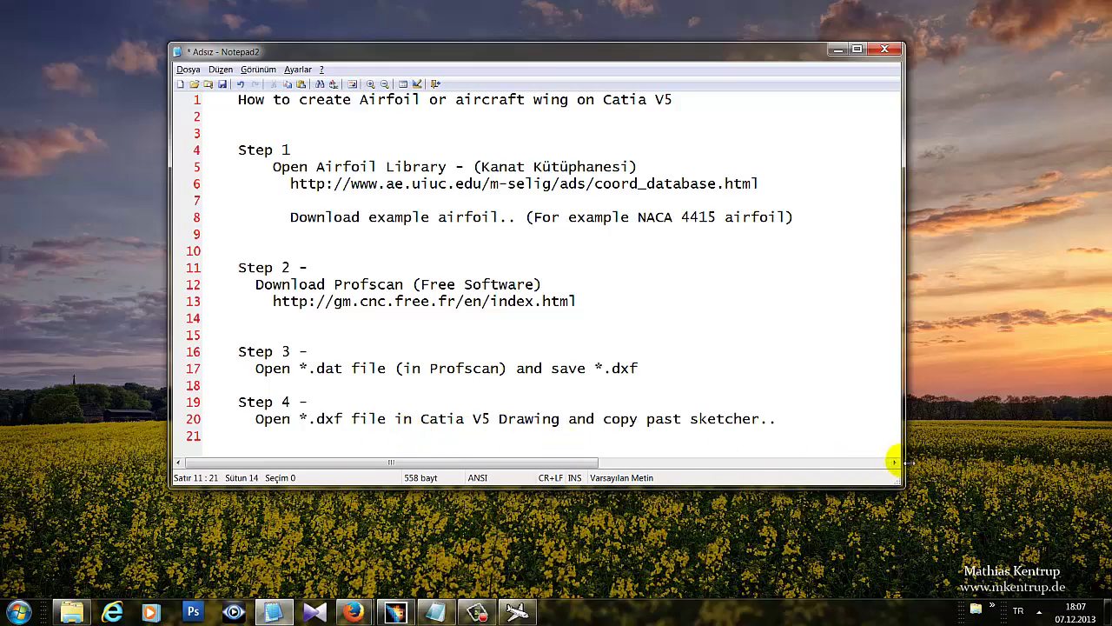
pyautogui.moveTo(218, 389); pyautogui.dragTo(826, 443)
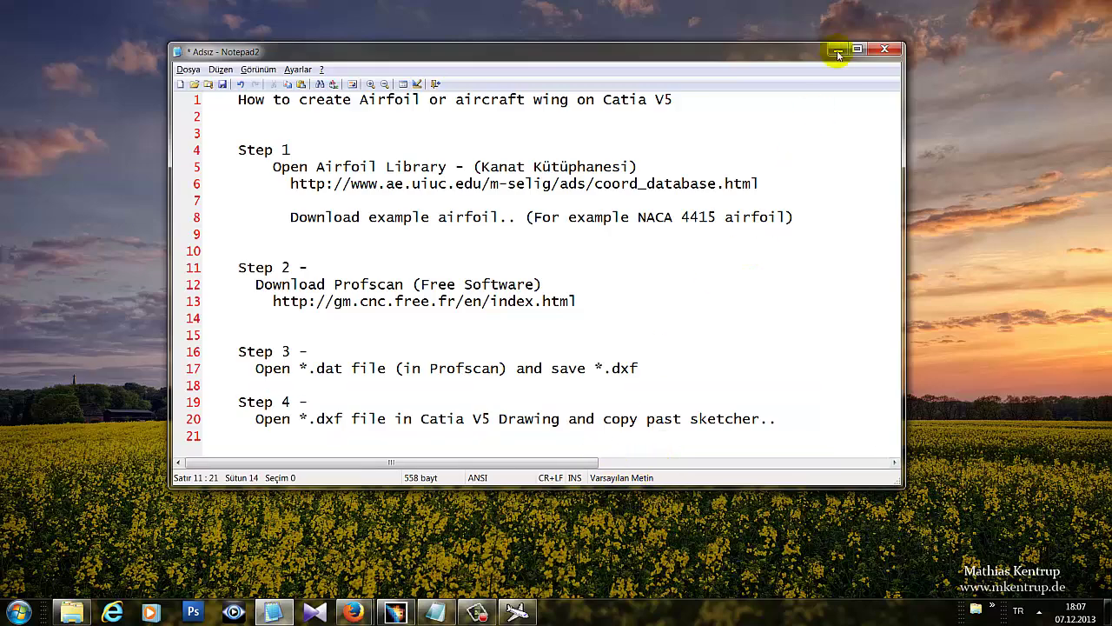
pyautogui.click(838, 50)
# Open NACA4415.DXF in CATIA V5 through File > Open
pyautogui.click(395, 611)
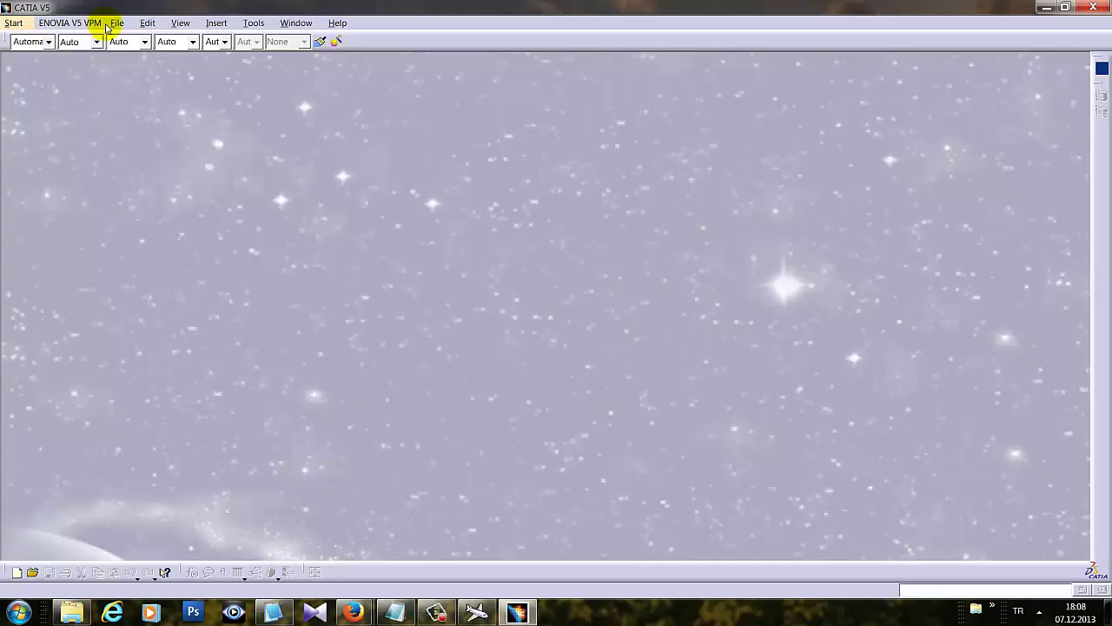
pyautogui.click(117, 23)
pyautogui.click(130, 66)
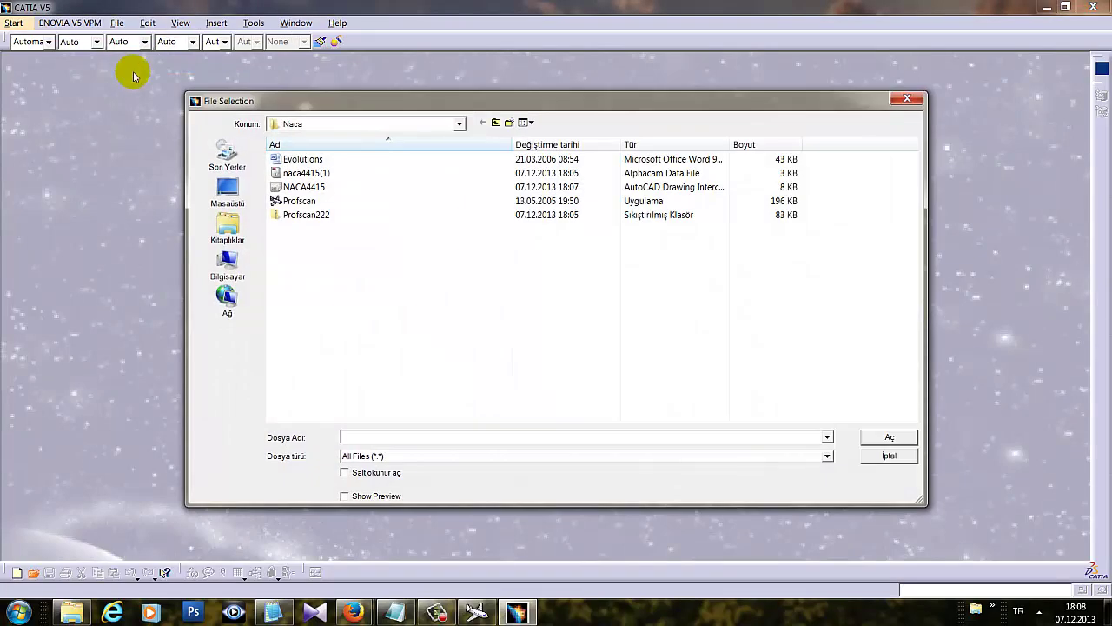
pyautogui.click(295, 190)
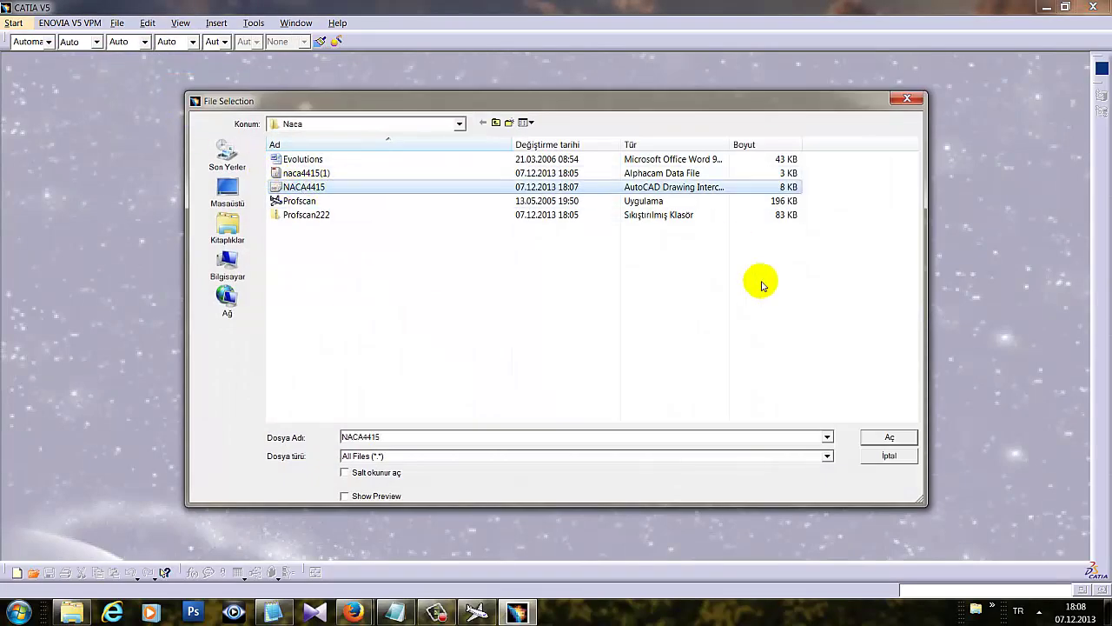
pyautogui.click(879, 437)
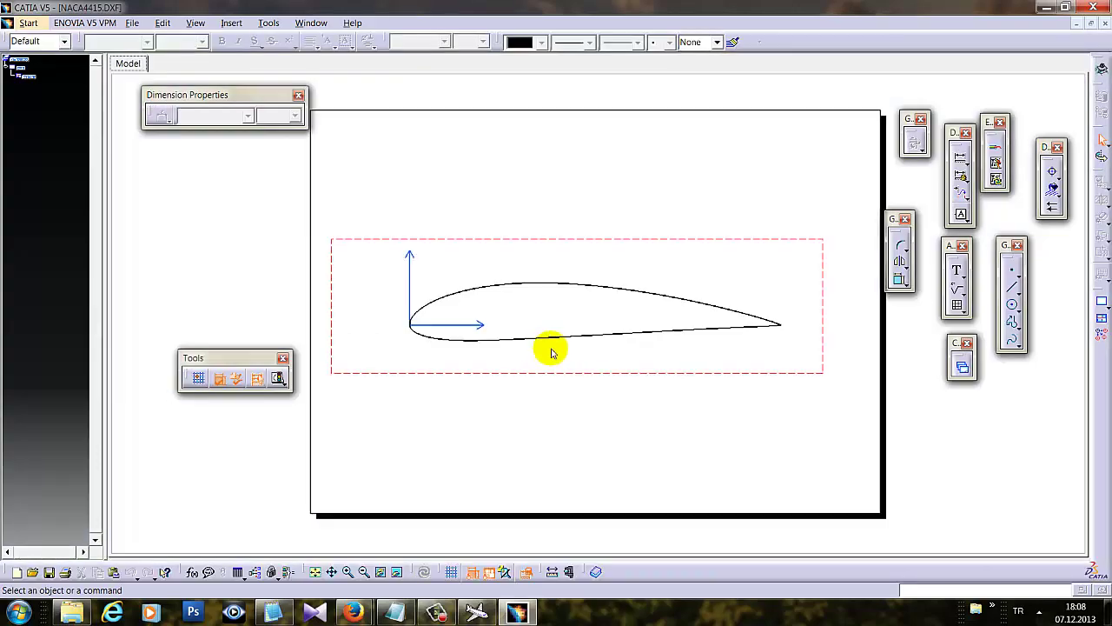
# Box-select all 98 elements of the NACA4415 airfoil in the DXF drawing and copy them
pyautogui.moveTo(601, 377)
pyautogui.mouseDown(button='middle')
pyautogui.moveTo(549, 278)
pyautogui.moveTo(443, 308)
pyautogui.moveTo(822, 266)
pyautogui.moveTo(670, 372)
pyautogui.moveTo(663, 390)
pyautogui.moveTo(640, 355)
pyautogui.moveTo(645, 280)
pyautogui.moveTo(612, 417)
pyautogui.mouseUp(button='middle')
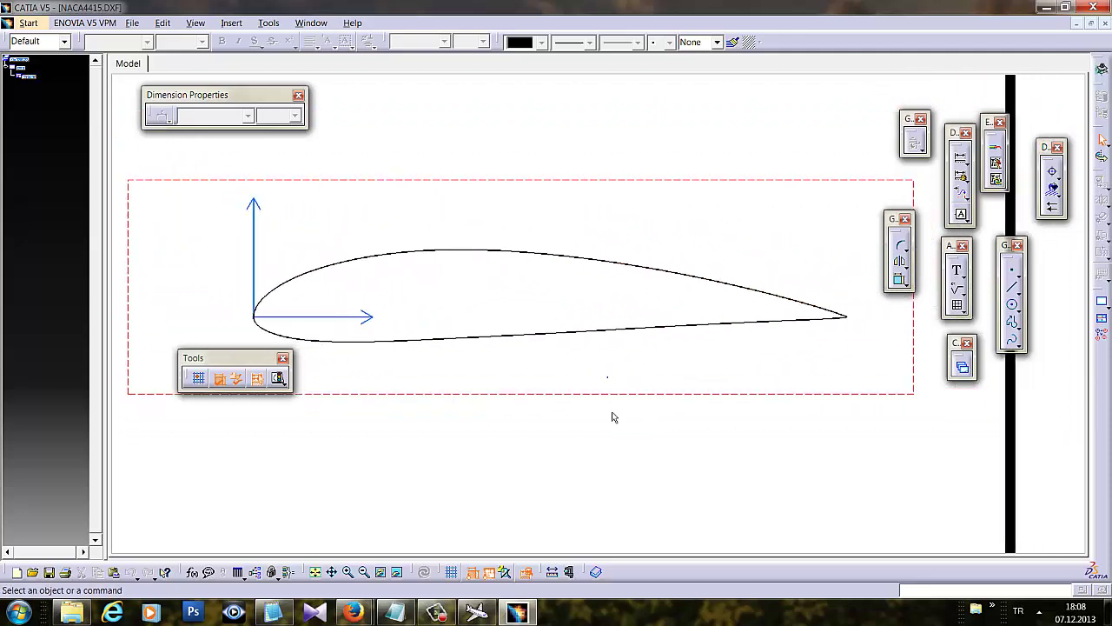
pyautogui.click(377, 342)
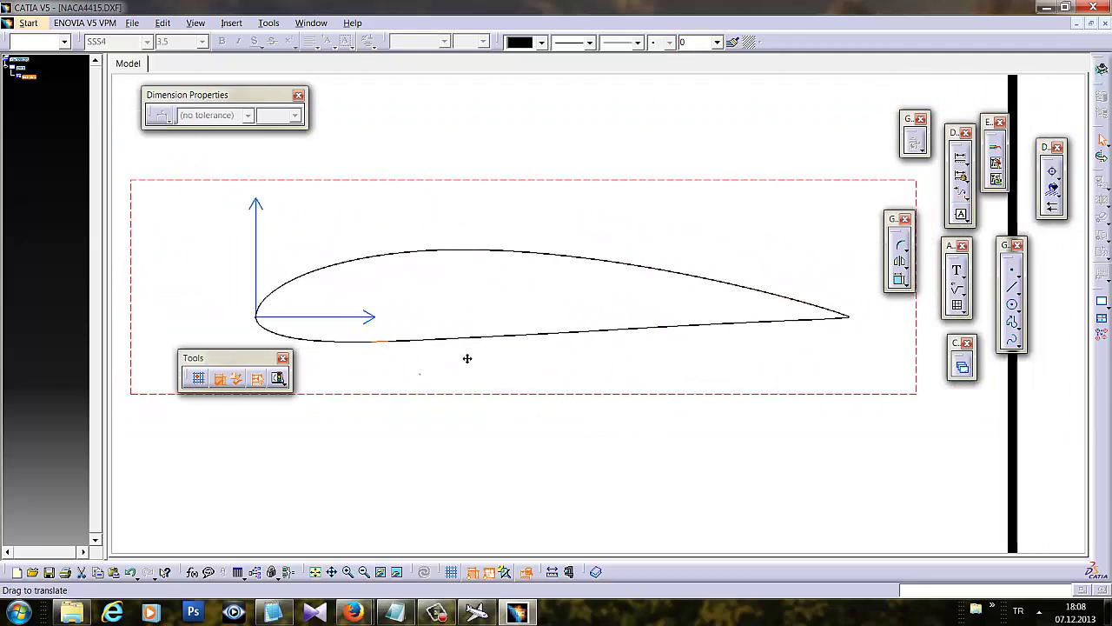
pyautogui.moveTo(466, 357); pyautogui.dragTo(486, 379, button='middle')
pyautogui.moveTo(314, 219); pyautogui.dragTo(847, 352)
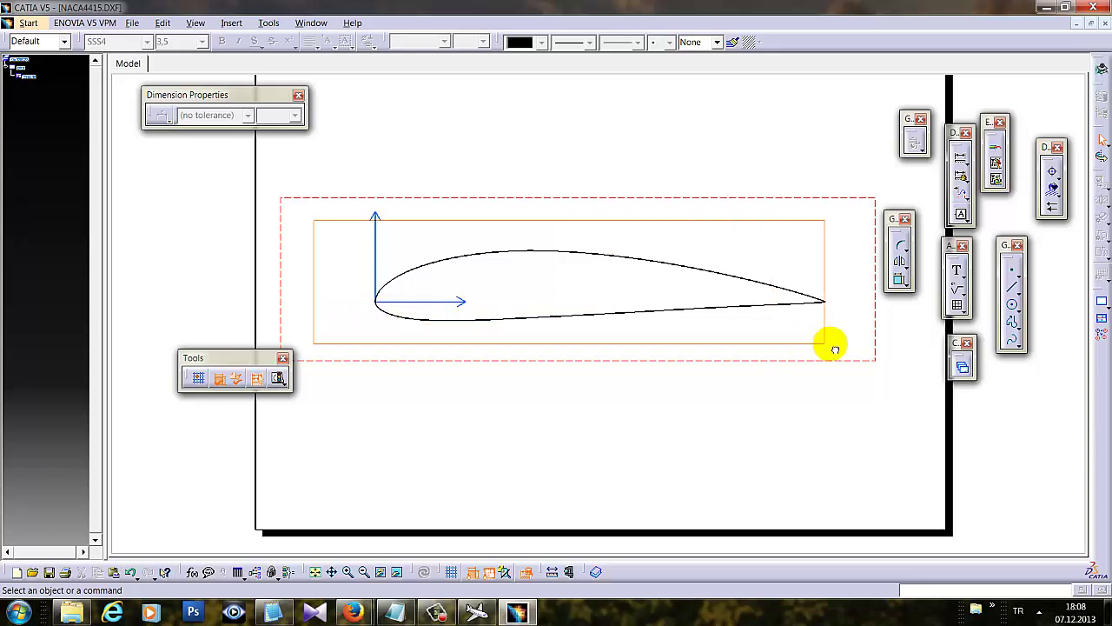
pyautogui.rightClick(596, 259)
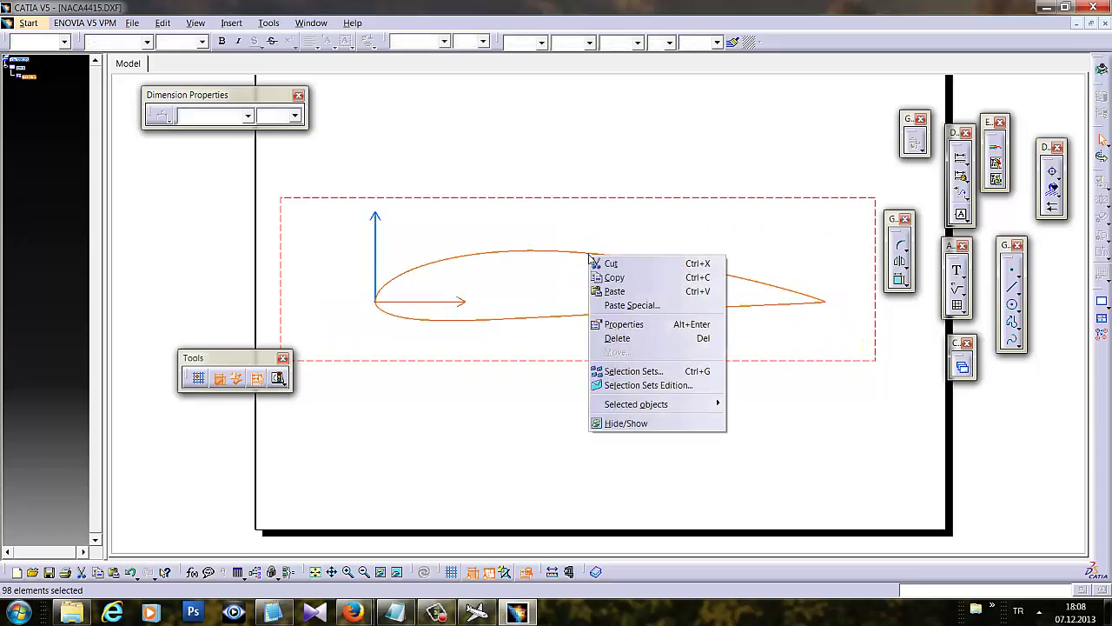
pyautogui.click(613, 278)
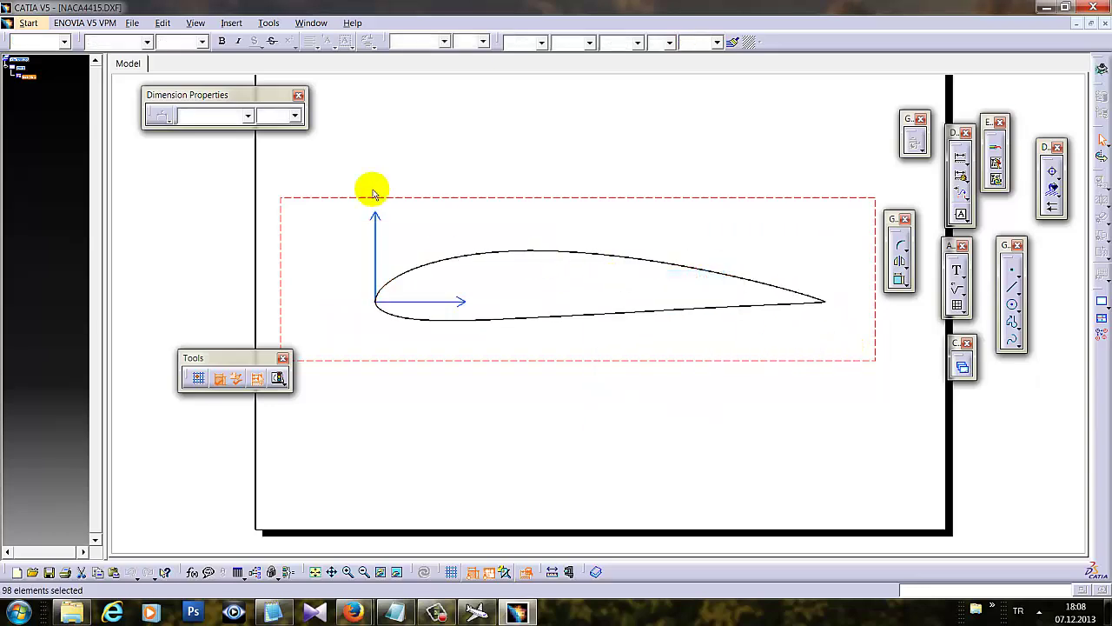
pyautogui.click(132, 23)
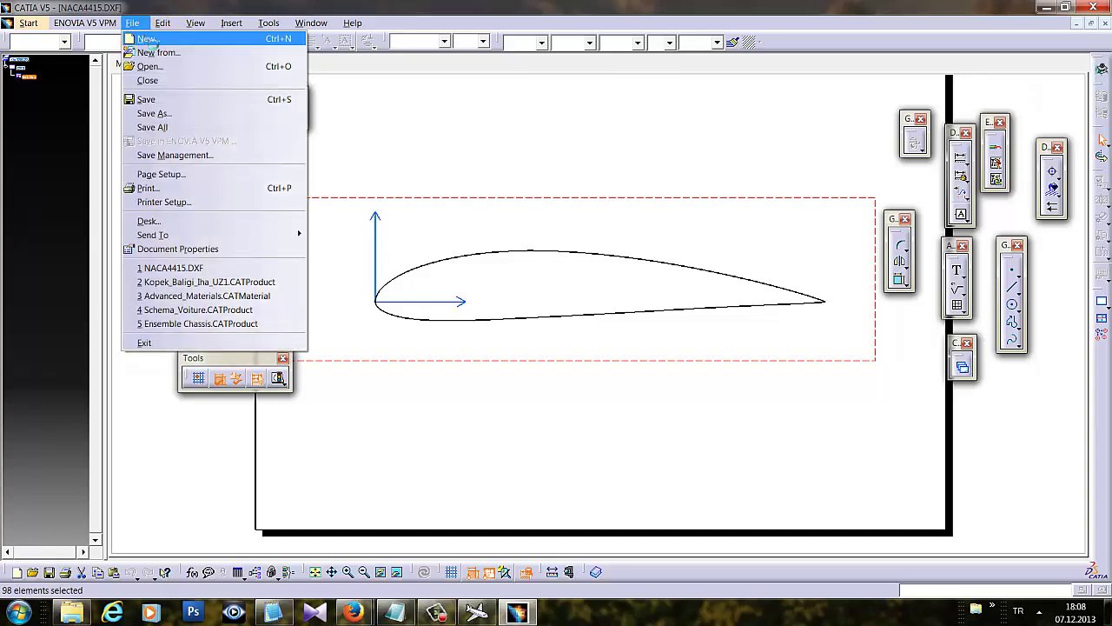
# Create a new Part document, keeping the default name Part1
pyautogui.click(143, 38)
pyautogui.moveTo(954, 404); pyautogui.dragTo(479, 217)
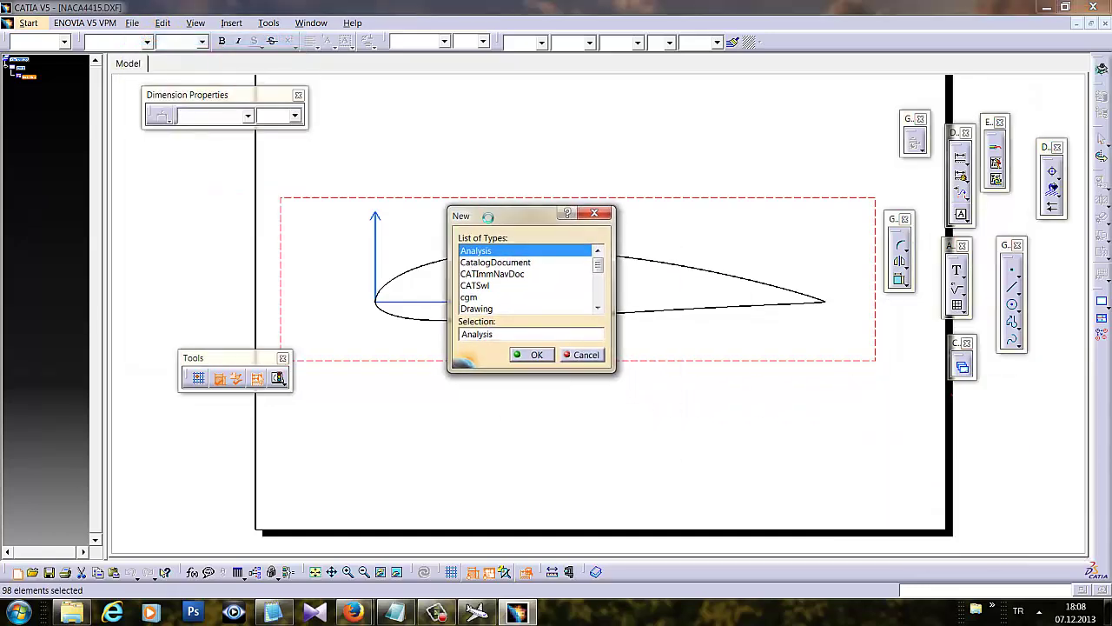
pyautogui.click(543, 296)
pyautogui.scroll(-1, 535, 300)
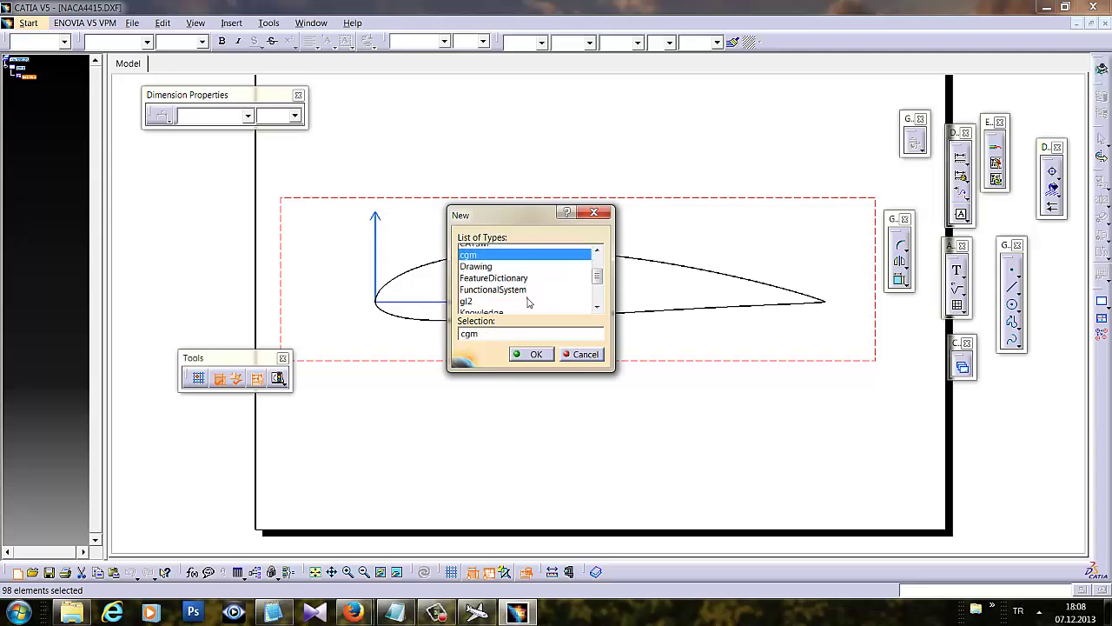
pyautogui.scroll(-2, 521, 300)
pyautogui.write('Part')
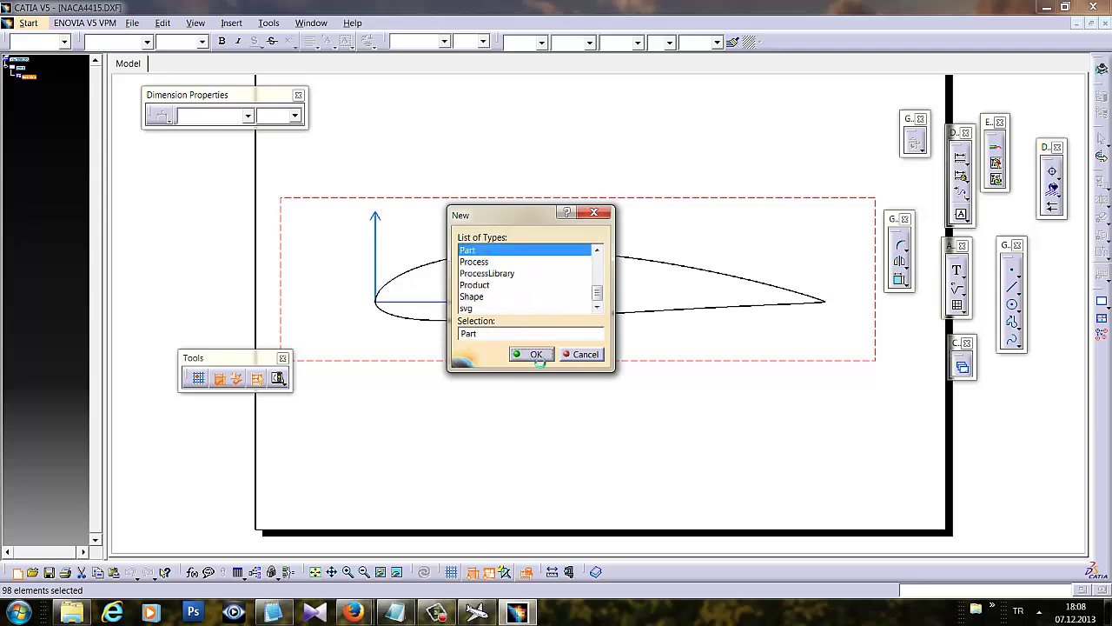
pyautogui.click(536, 355)
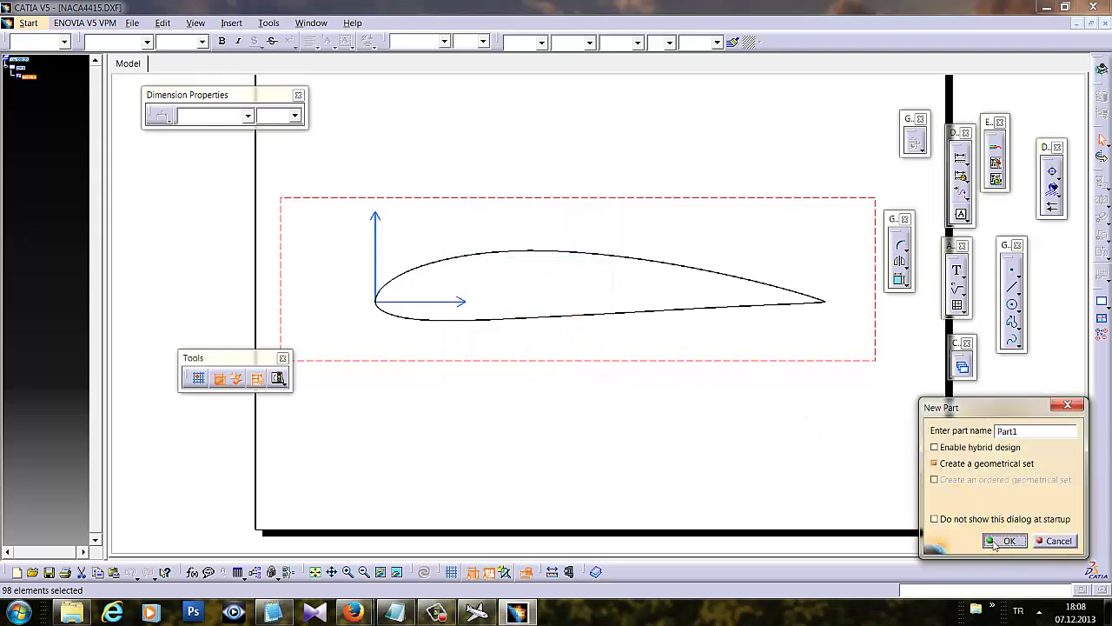
pyautogui.press('Return')
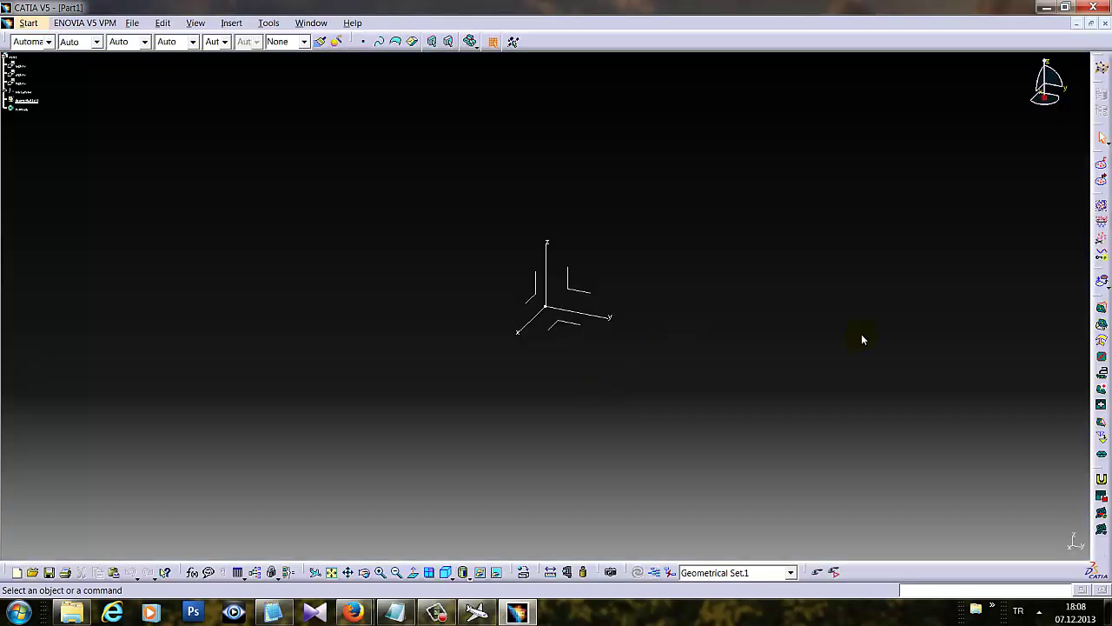
# Start a sketch on a Part1 reference plane and paste the copied airfoil profile into it
pyautogui.click(1099, 69)
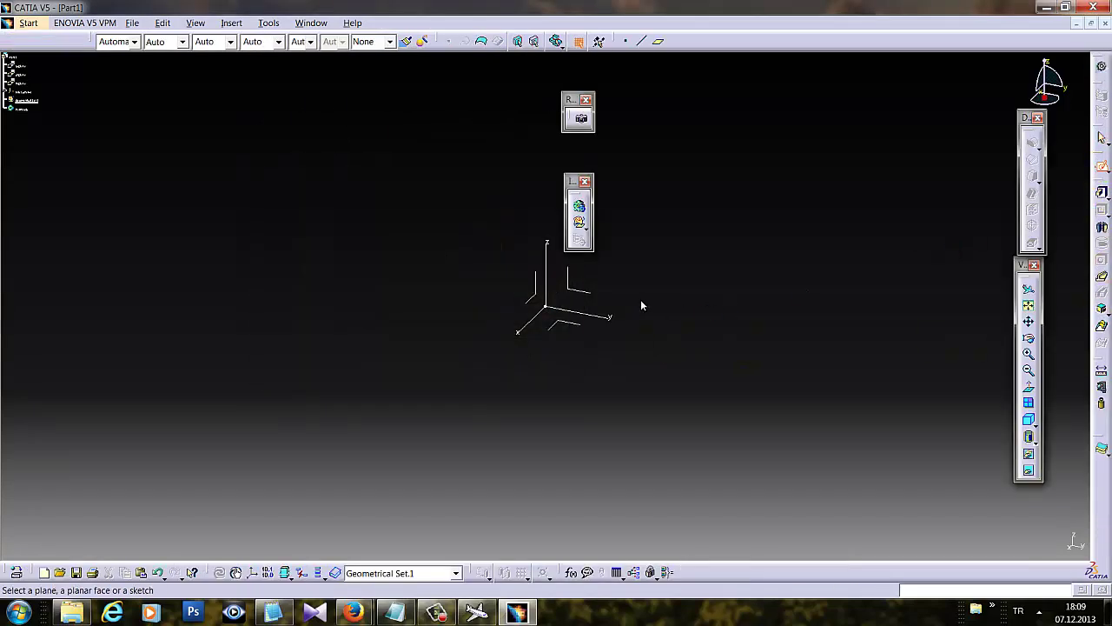
pyautogui.click(593, 300)
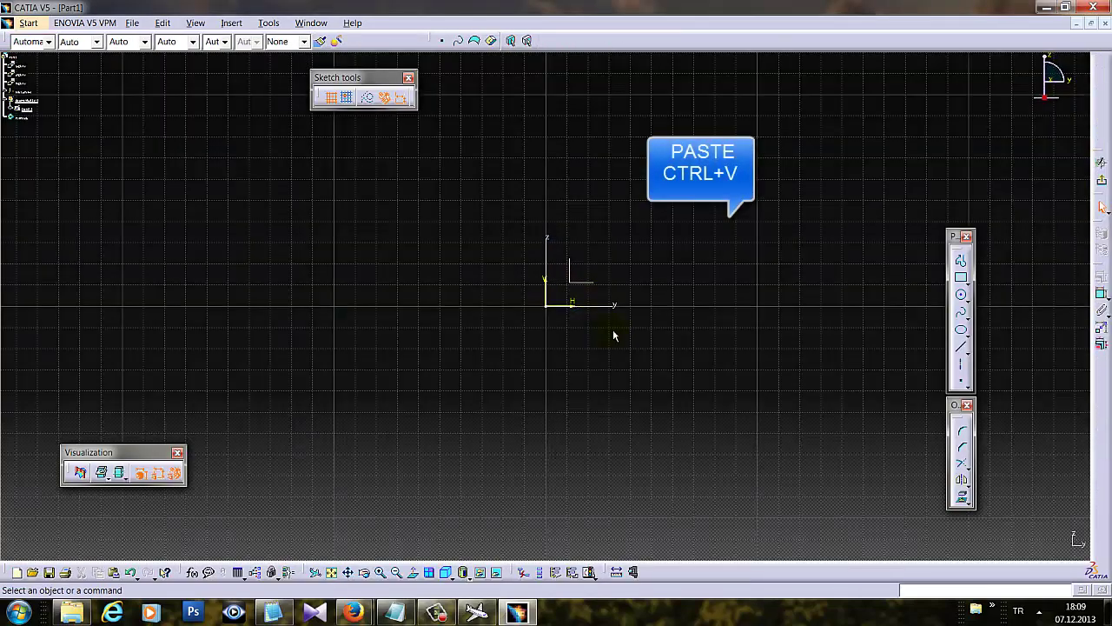
pyautogui.moveTo(622, 340)
pyautogui.mouseDown(button='middle')
pyautogui.moveTo(502, 398)
pyautogui.moveTo(498, 315)
pyautogui.moveTo(440, 385)
pyautogui.moveTo(770, 342)
pyautogui.moveTo(727, 353)
pyautogui.moveTo(458, 339)
pyautogui.moveTo(513, 335)
pyautogui.moveTo(588, 449)
pyautogui.mouseUp(button='middle')
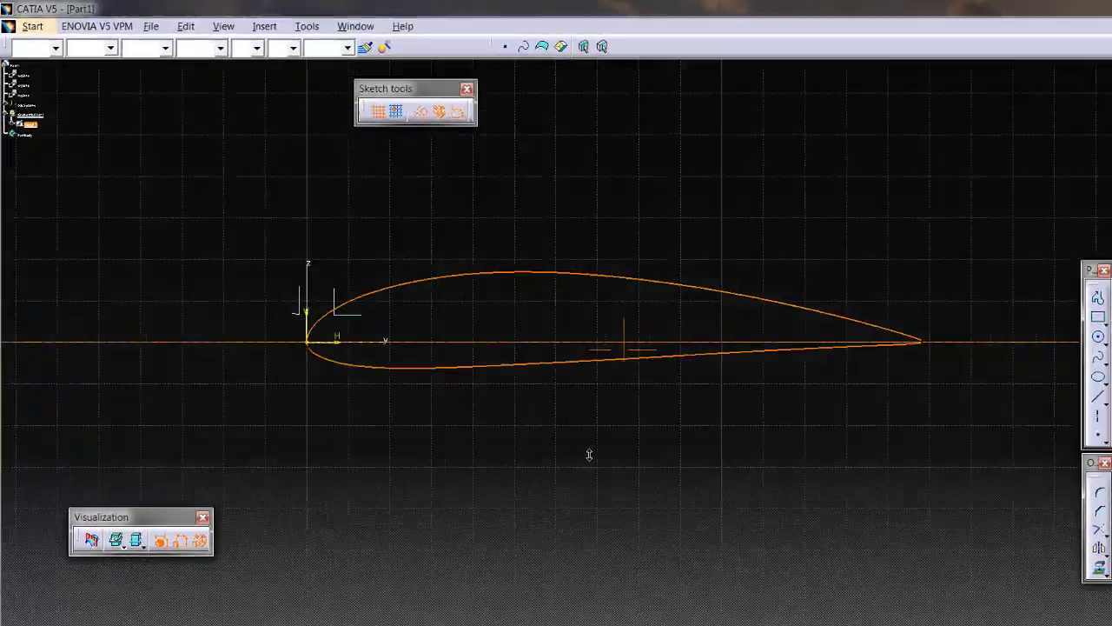
pyautogui.click(481, 34)
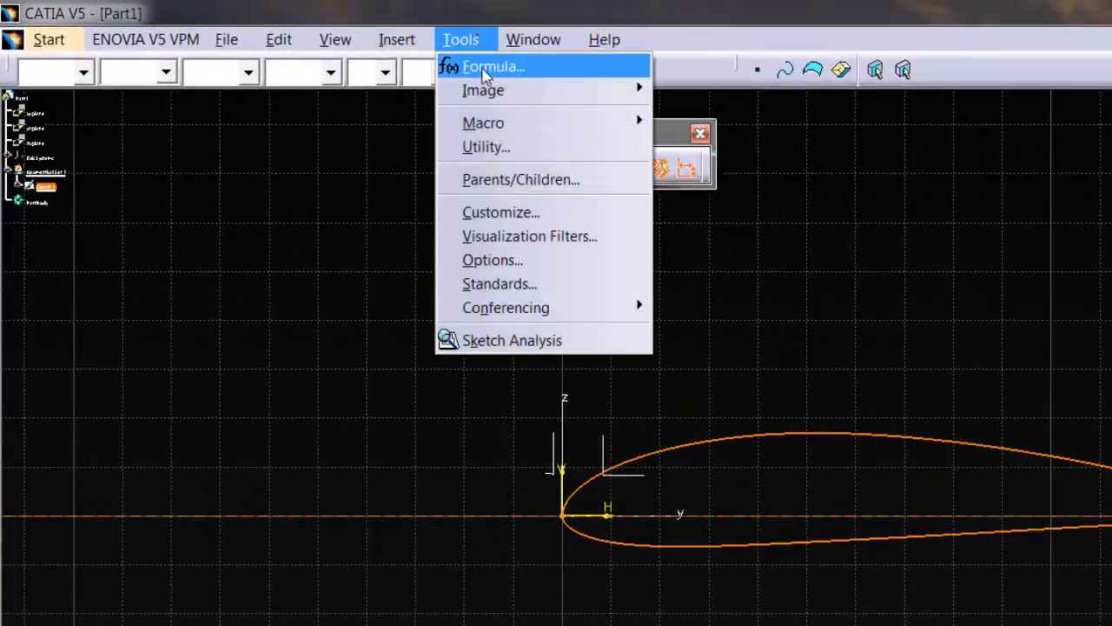
pyautogui.click(492, 338)
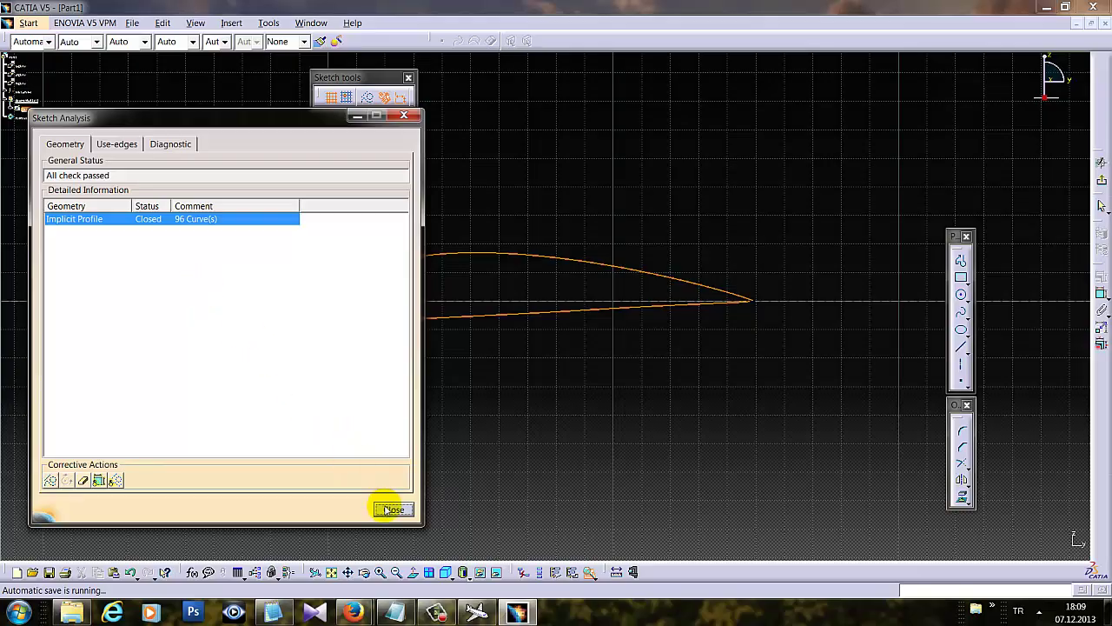
pyautogui.click(394, 509)
pyautogui.moveTo(470, 355)
pyautogui.mouseDown(button='middle')
pyautogui.moveTo(518, 305)
pyautogui.moveTo(1045, 169)
pyautogui.mouseUp(button='middle')
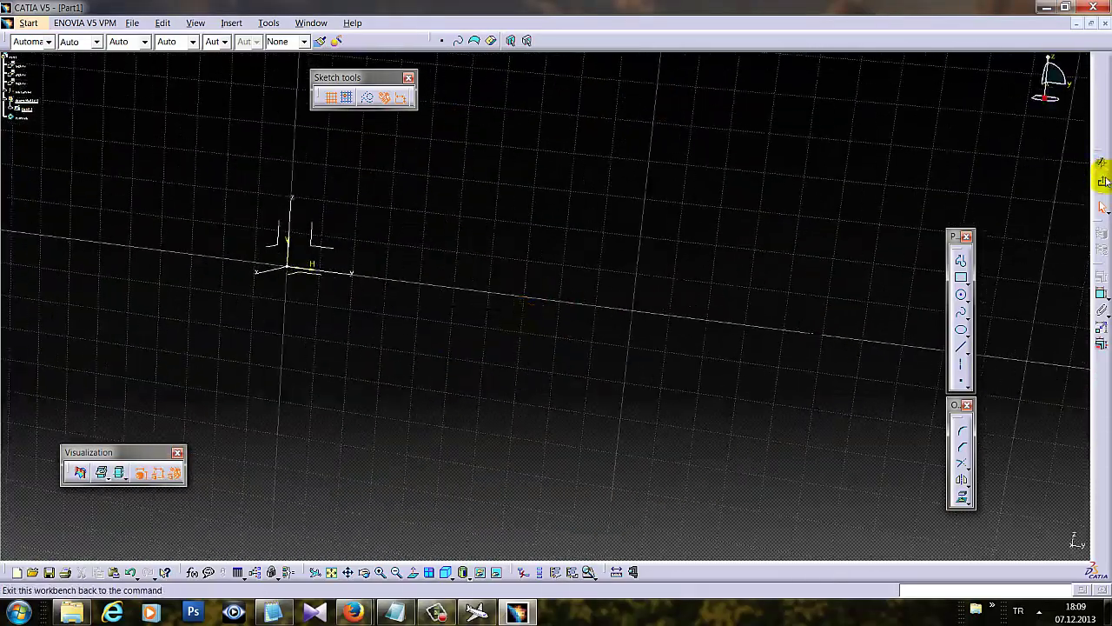
# Exit the sketcher and pad the airfoil sketch 120mm into the solid wing Pad.1
pyautogui.click(1101, 180)
pyautogui.moveTo(502, 404)
pyautogui.mouseDown(button='middle')
pyautogui.moveTo(413, 405)
pyautogui.moveTo(423, 434)
pyautogui.mouseUp(button='middle')
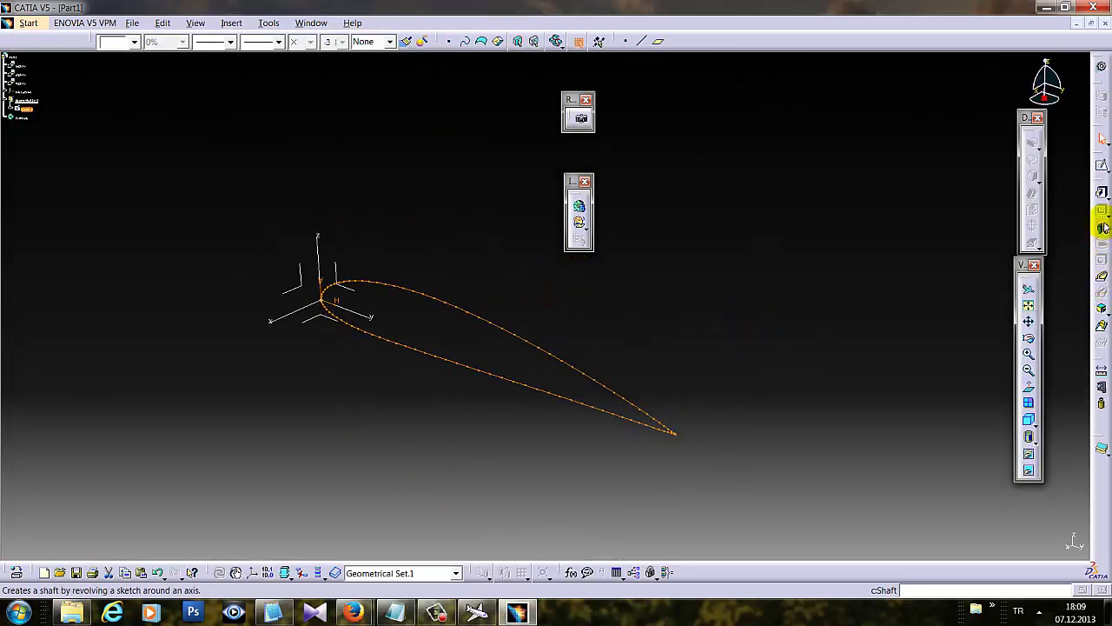
pyautogui.click(1102, 193)
pyautogui.click(670, 343)
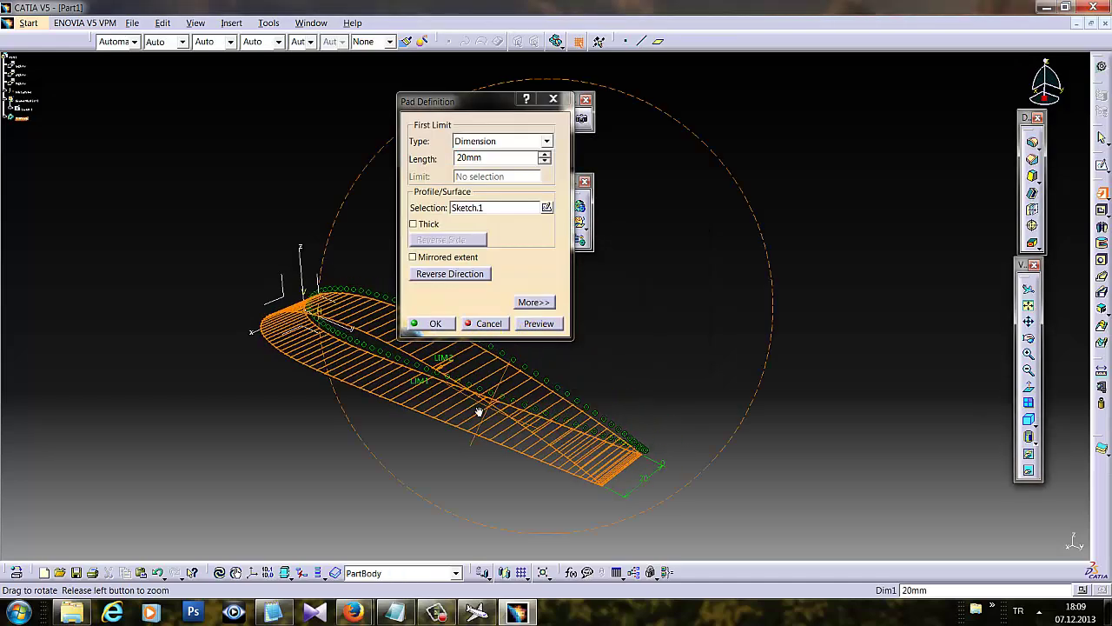
pyautogui.moveTo(529, 378); pyautogui.dragTo(487, 365, button='middle')
pyautogui.moveTo(531, 108)
pyautogui.mouseDown()
pyautogui.moveTo(616, 127)
pyautogui.moveTo(795, 138)
pyautogui.mouseUp()
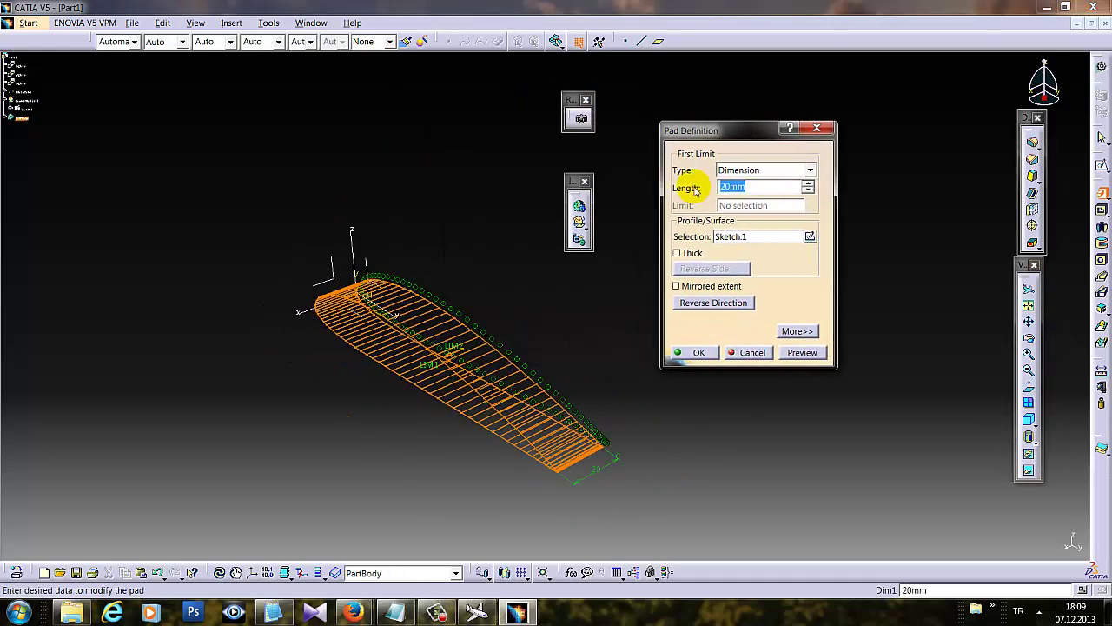
pyautogui.moveTo(428, 415)
pyautogui.mouseDown(button='middle')
pyautogui.moveTo(405, 427)
pyautogui.moveTo(409, 386)
pyautogui.mouseUp(button='middle')
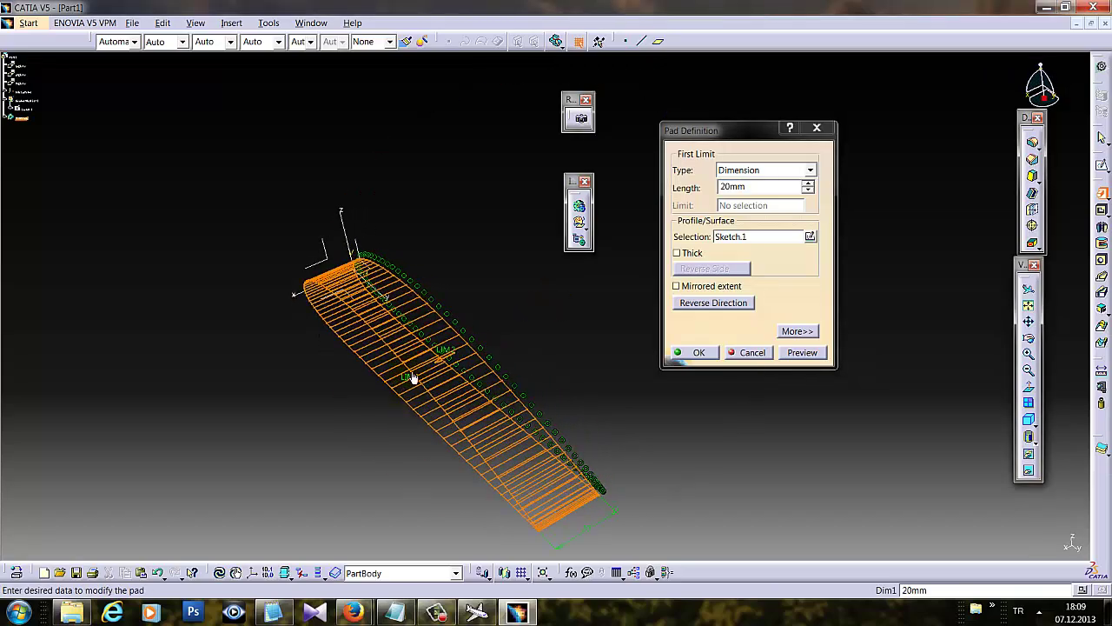
pyautogui.moveTo(412, 383); pyautogui.dragTo(99, 479)
pyautogui.moveTo(365, 287)
pyautogui.mouseDown(button='middle')
pyautogui.moveTo(392, 263)
pyautogui.moveTo(433, 301)
pyautogui.moveTo(437, 340)
pyautogui.moveTo(374, 359)
pyautogui.mouseUp(button='middle')
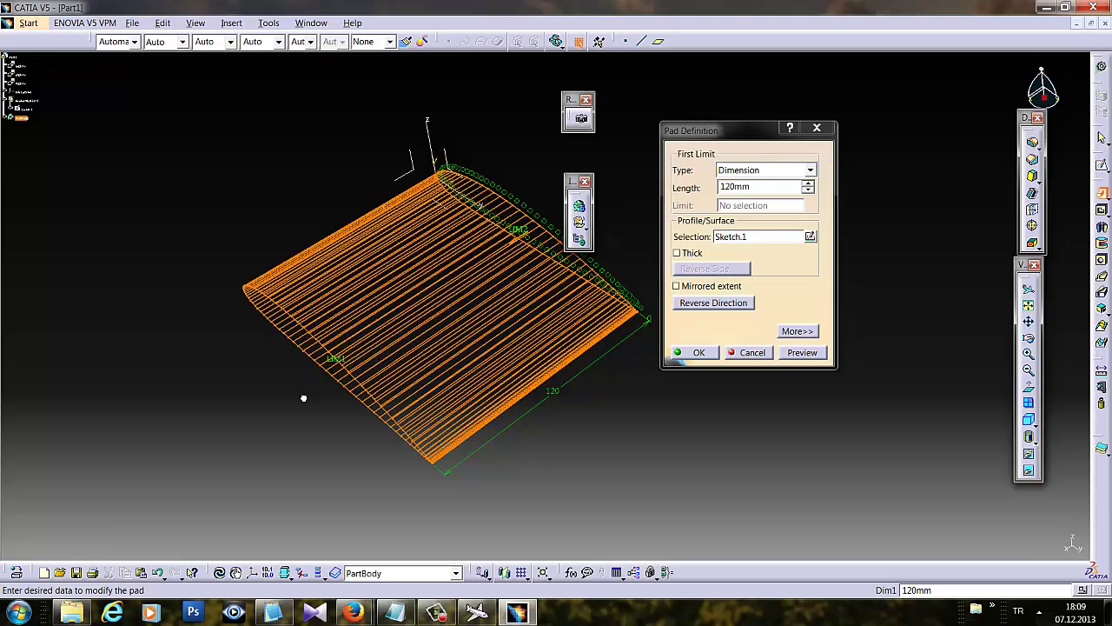
pyautogui.moveTo(303, 398)
pyautogui.mouseDown(button='middle')
pyautogui.moveTo(533, 426)
pyautogui.moveTo(280, 437)
pyautogui.moveTo(249, 365)
pyautogui.moveTo(365, 445)
pyautogui.moveTo(479, 298)
pyautogui.moveTo(596, 454)
pyautogui.moveTo(576, 407)
pyautogui.moveTo(453, 402)
pyautogui.moveTo(484, 434)
pyautogui.moveTo(566, 424)
pyautogui.mouseUp(button='middle')
pyautogui.click(691, 353)
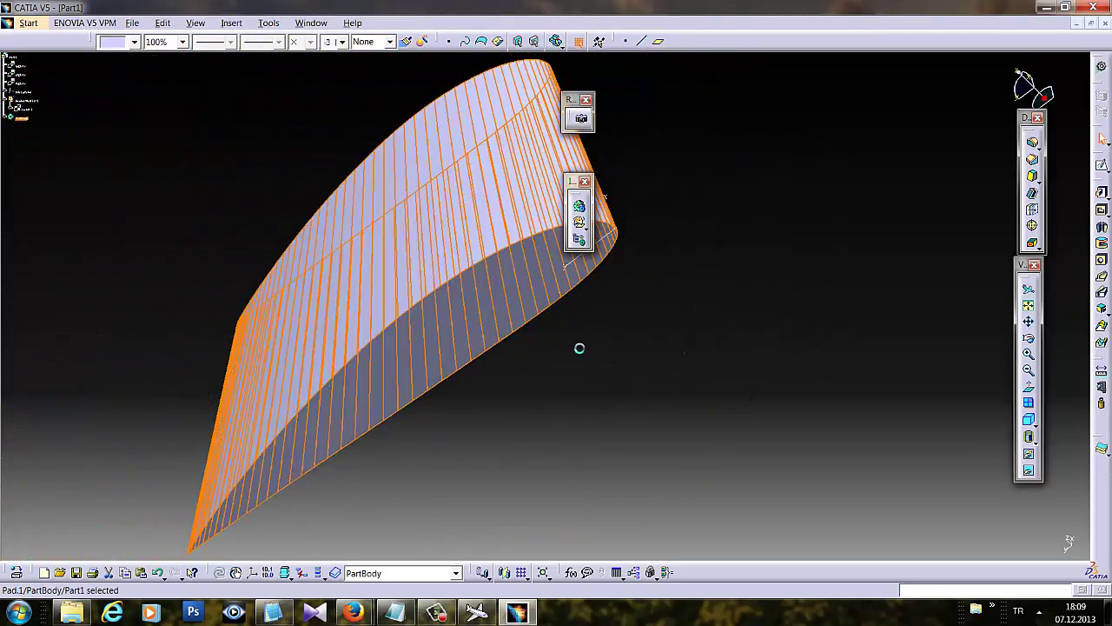
pyautogui.moveTo(575, 382)
pyautogui.mouseDown(button='middle')
pyautogui.moveTo(522, 390)
pyautogui.moveTo(586, 419)
pyautogui.moveTo(455, 353)
pyautogui.moveTo(491, 259)
pyautogui.moveTo(484, 179)
pyautogui.moveTo(516, 258)
pyautogui.moveTo(524, 414)
pyautogui.moveTo(623, 412)
pyautogui.moveTo(650, 315)
pyautogui.moveTo(515, 449)
pyautogui.moveTo(412, 341)
pyautogui.moveTo(526, 363)
pyautogui.moveTo(516, 373)
pyautogui.moveTo(516, 330)
pyautogui.moveTo(541, 342)
pyautogui.moveTo(556, 330)
pyautogui.mouseUp(button='middle')
# Save the wing as naca4415.CATPart in the Naca folder, then return to the Notepad2 notes
pyautogui.click(132, 23)
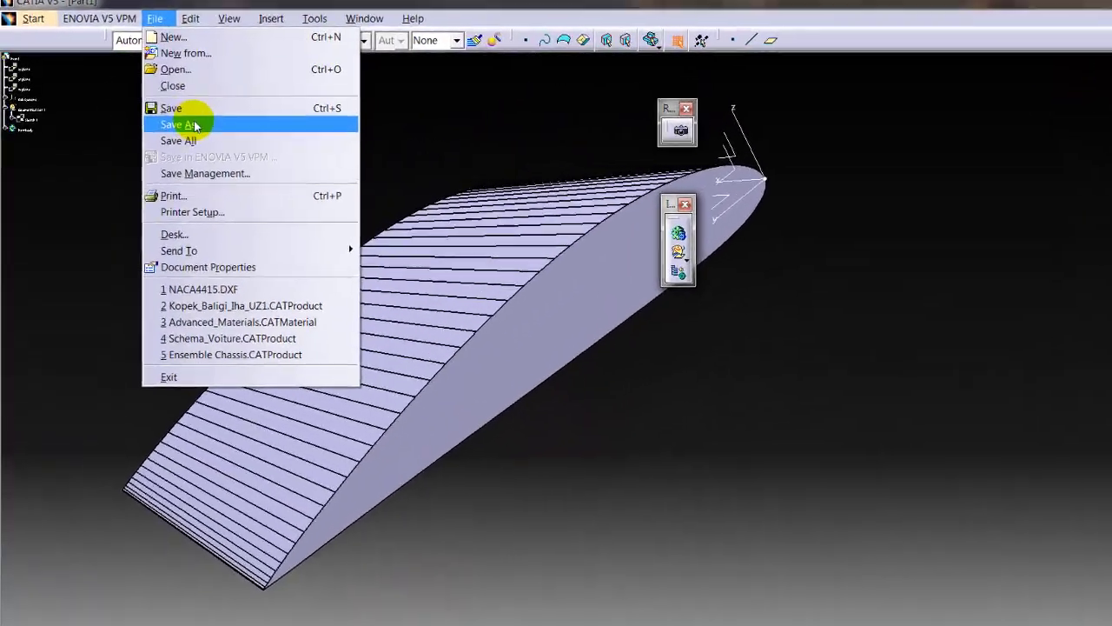
pyautogui.click(165, 108)
pyautogui.scroll(-3, 382, 300)
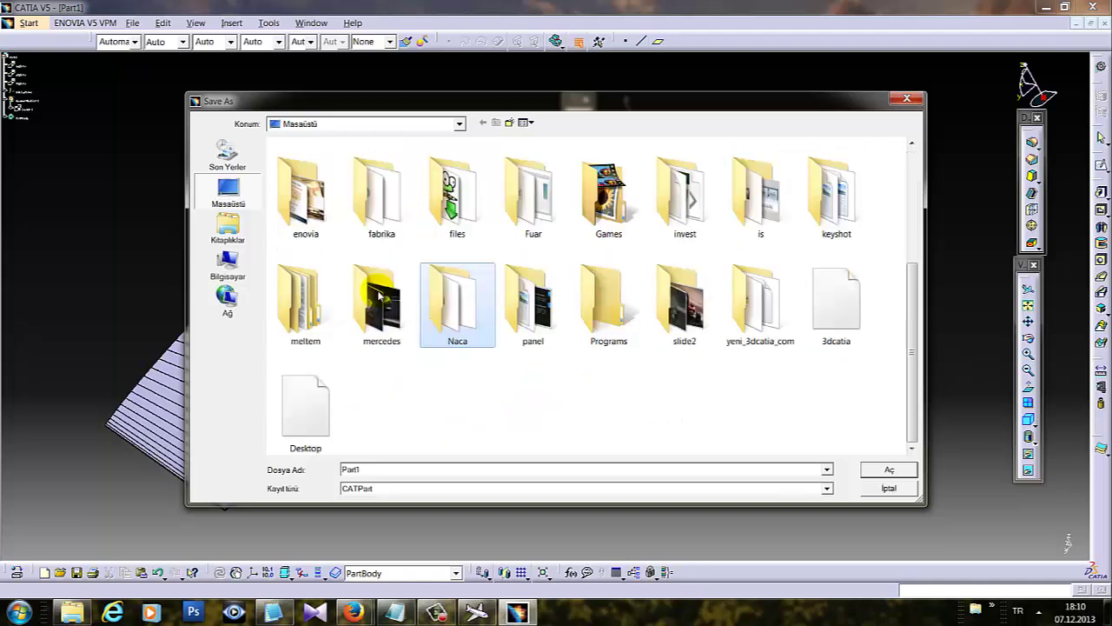
pyautogui.click(455, 304)
pyautogui.doubleClick(456, 304)
pyautogui.click(389, 489)
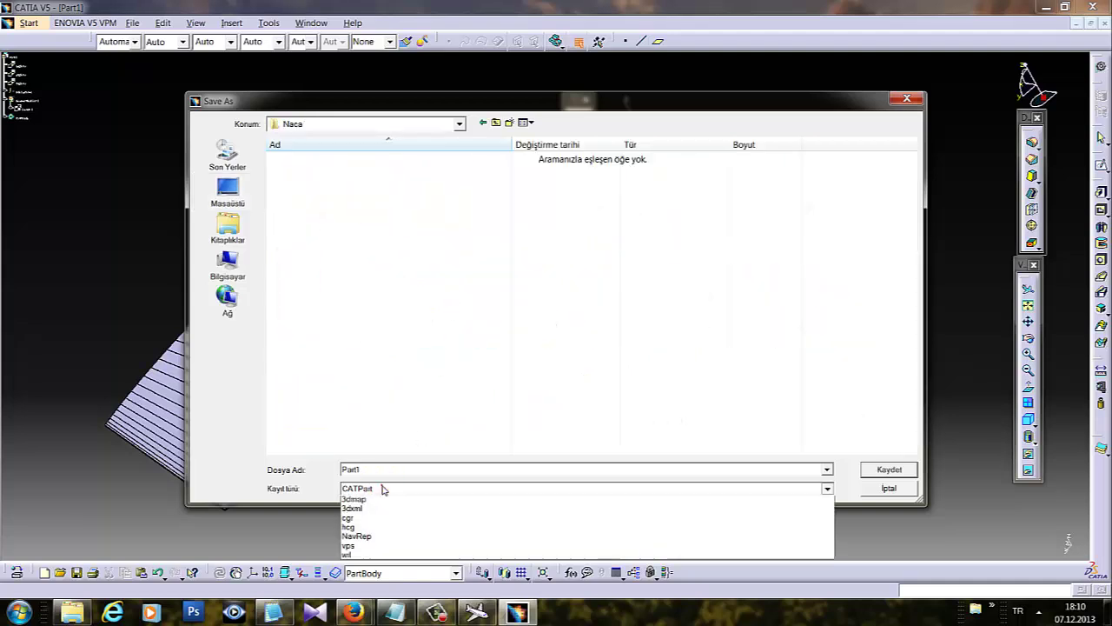
pyautogui.click(388, 497)
pyautogui.write('naca4415')
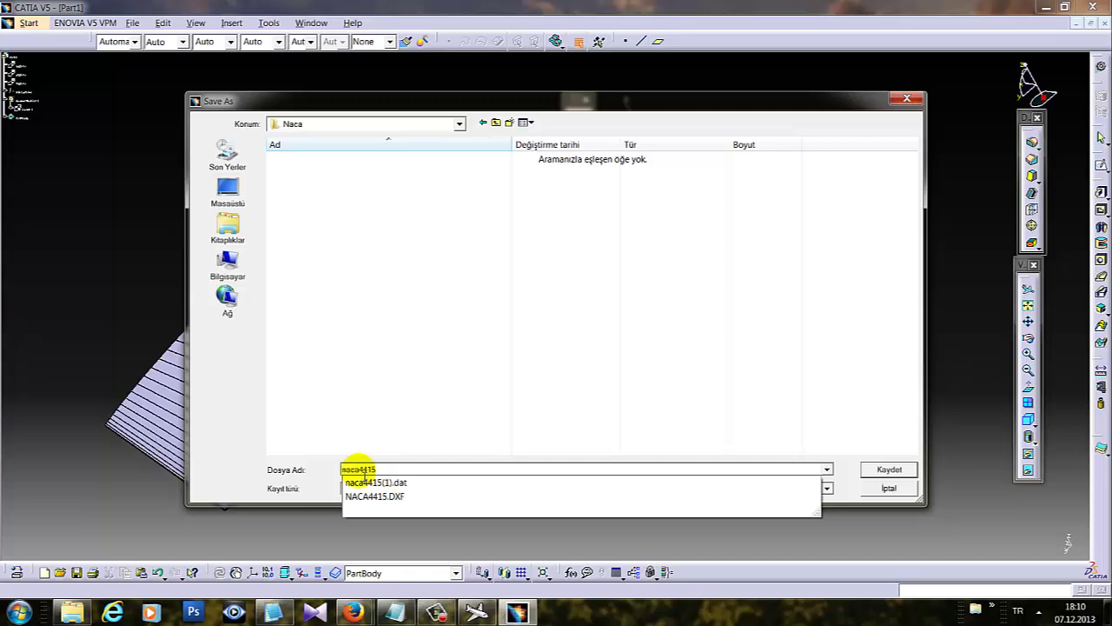
pyautogui.click(360, 470)
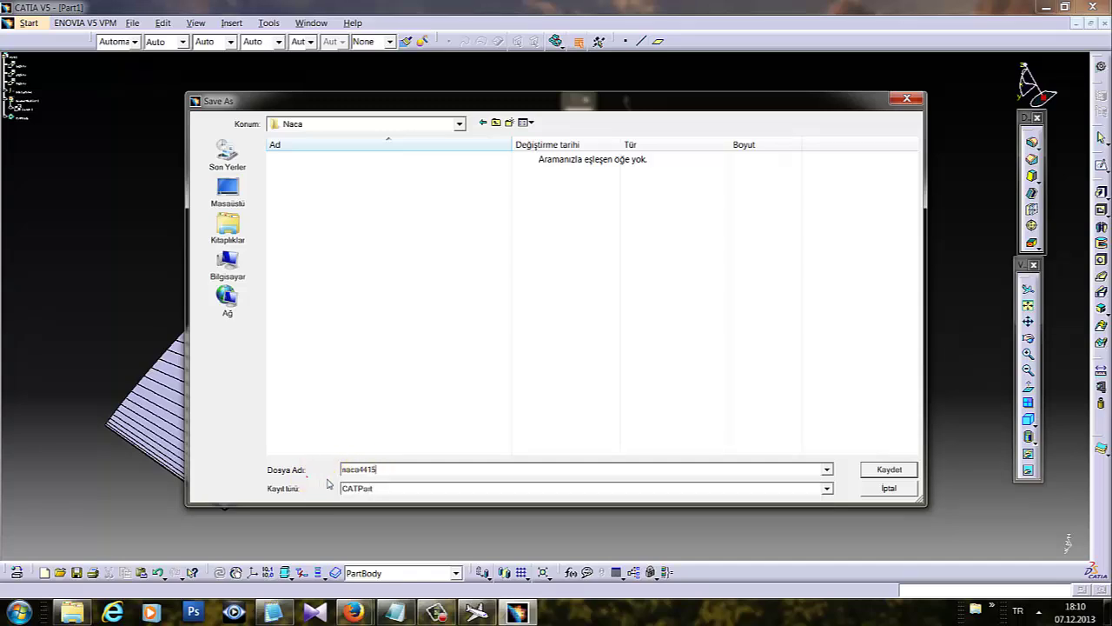
pyautogui.click(878, 469)
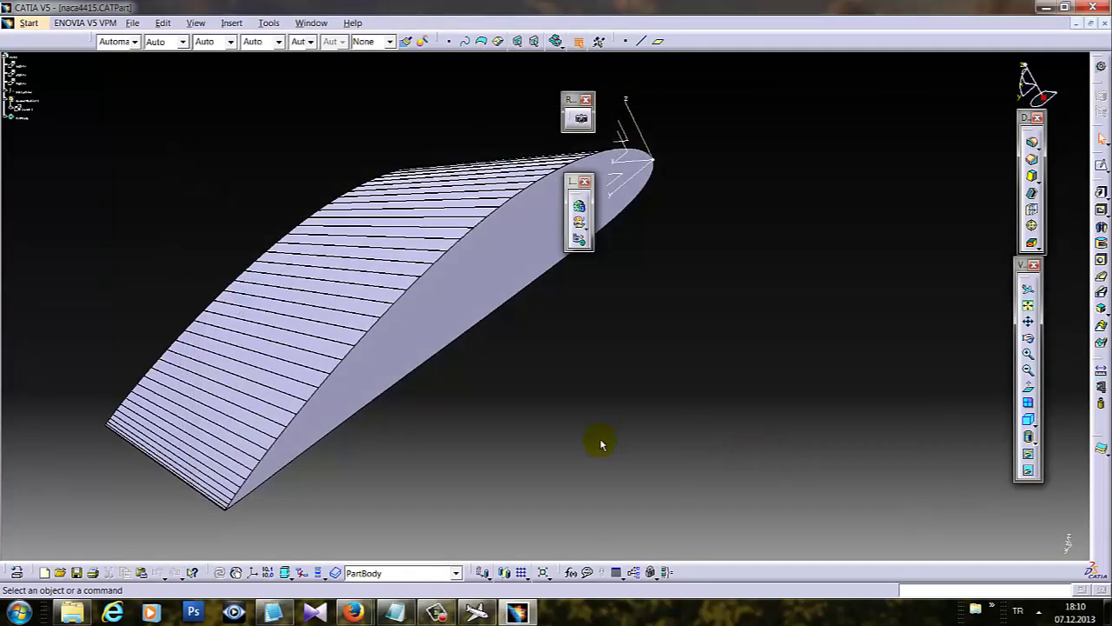
pyautogui.click(287, 617)
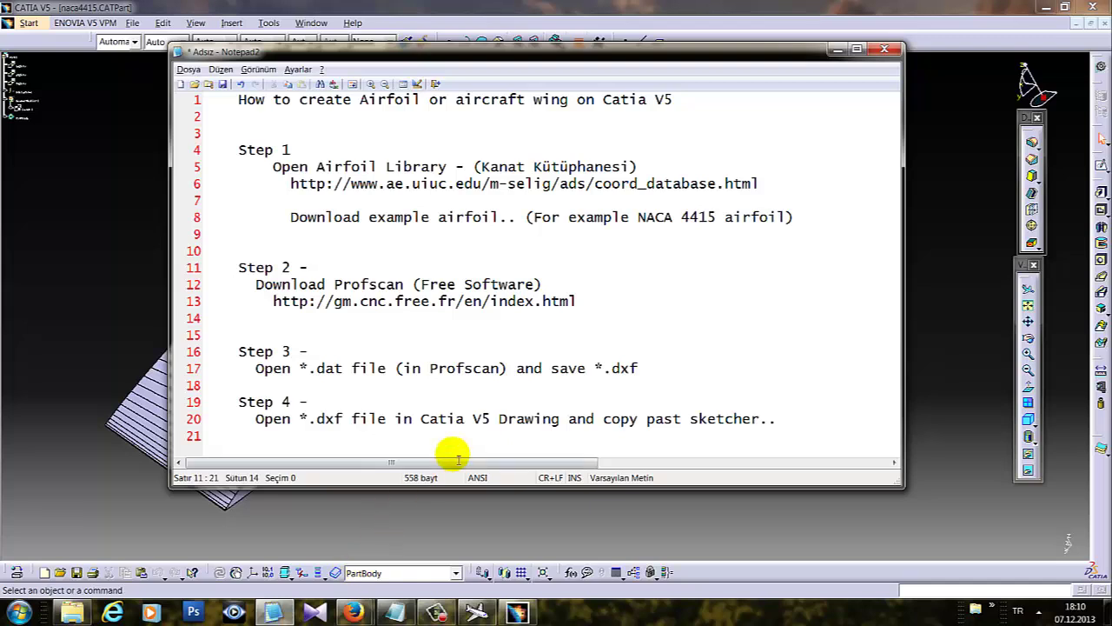
# Add a new blank line after Step 4 in the tutorial notes
pyautogui.press('Return')
pyautogui.press('Return')
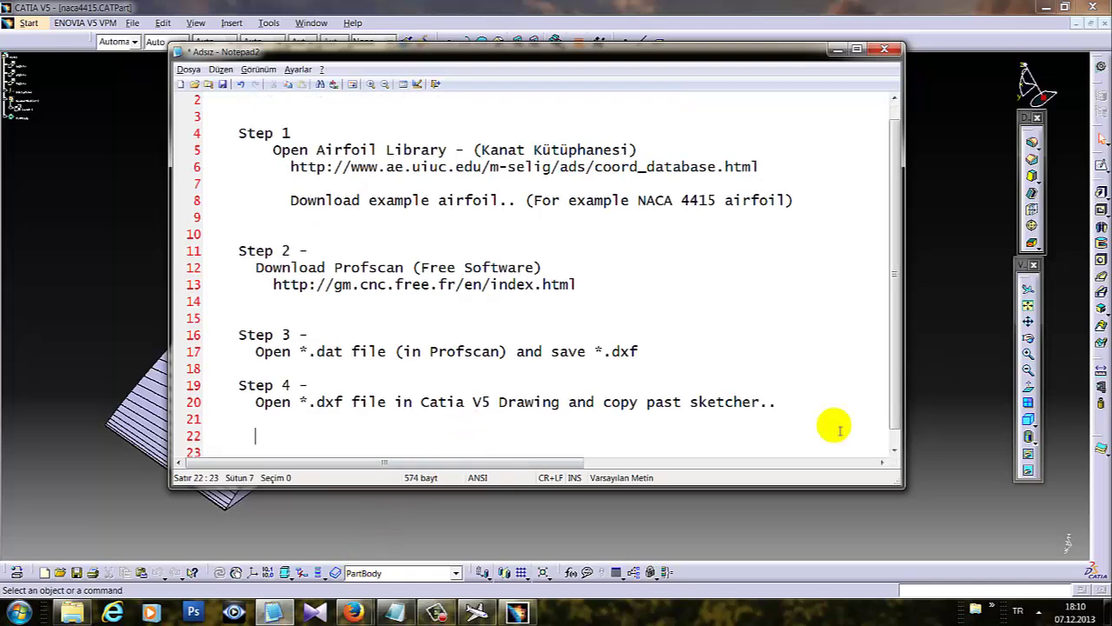